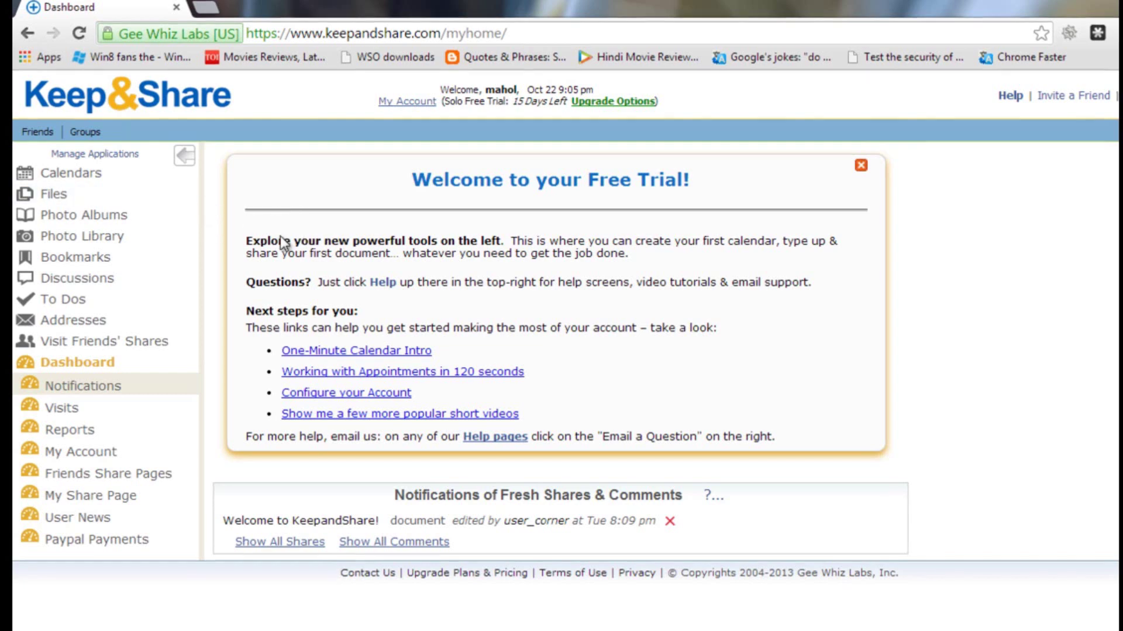
# Step: Open the Calendars section on October 2013 and dismiss the calendar-views tip
pyautogui.click(105, 175)
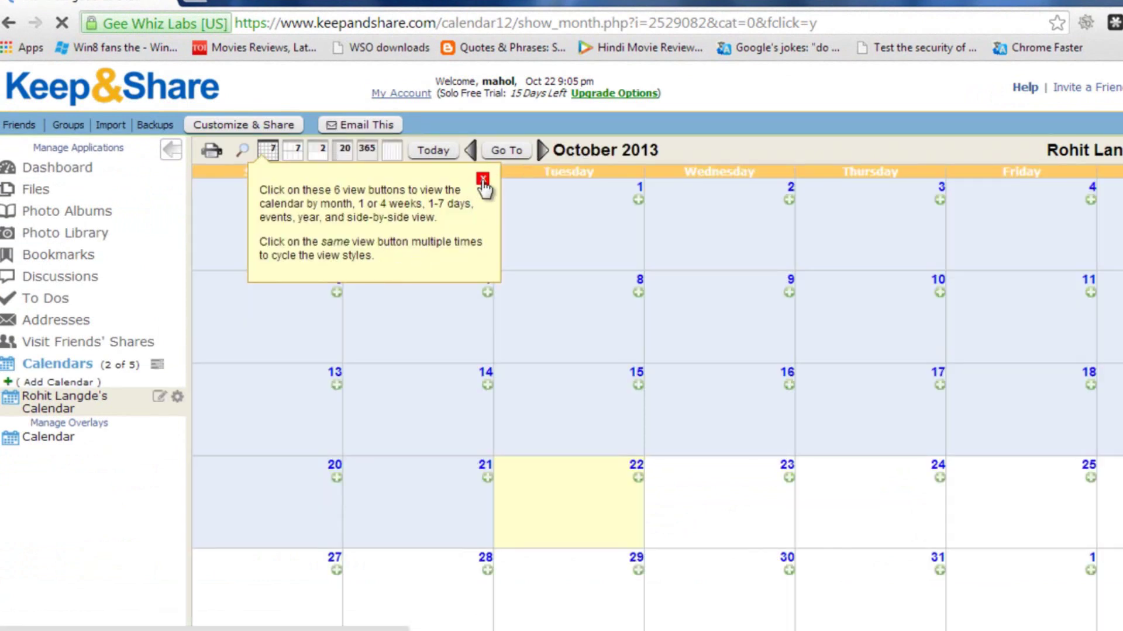
pyautogui.click(483, 180)
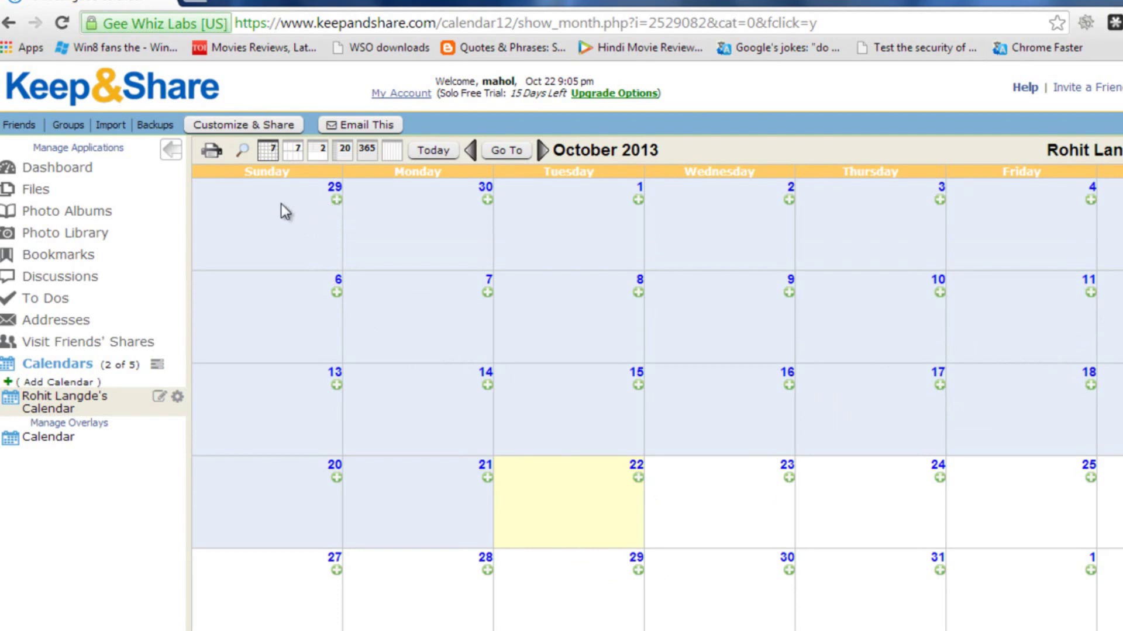
# Step: Create and save a September 29 event titled 'Title of the Event'
pyautogui.click(336, 200)
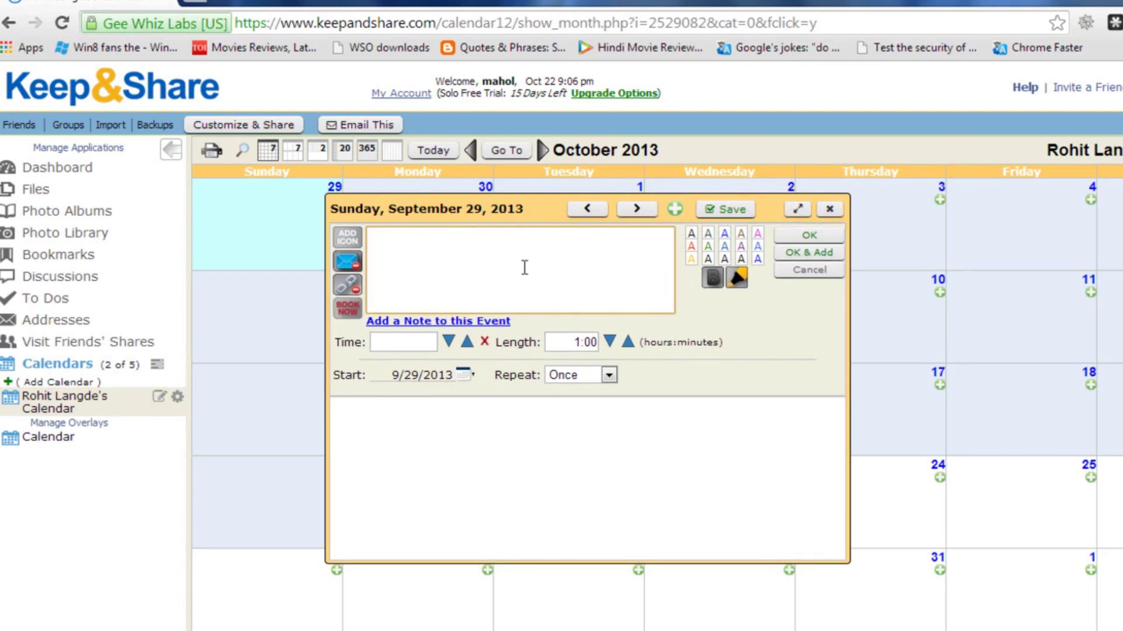
pyautogui.write('Tirst')
pyautogui.press('BackSpace')
pyautogui.press('BackSpace')
pyautogui.press('BackSpace')
pyautogui.press('BackSpace')
pyautogui.write('itle o')
pyautogui.write('f the Event')
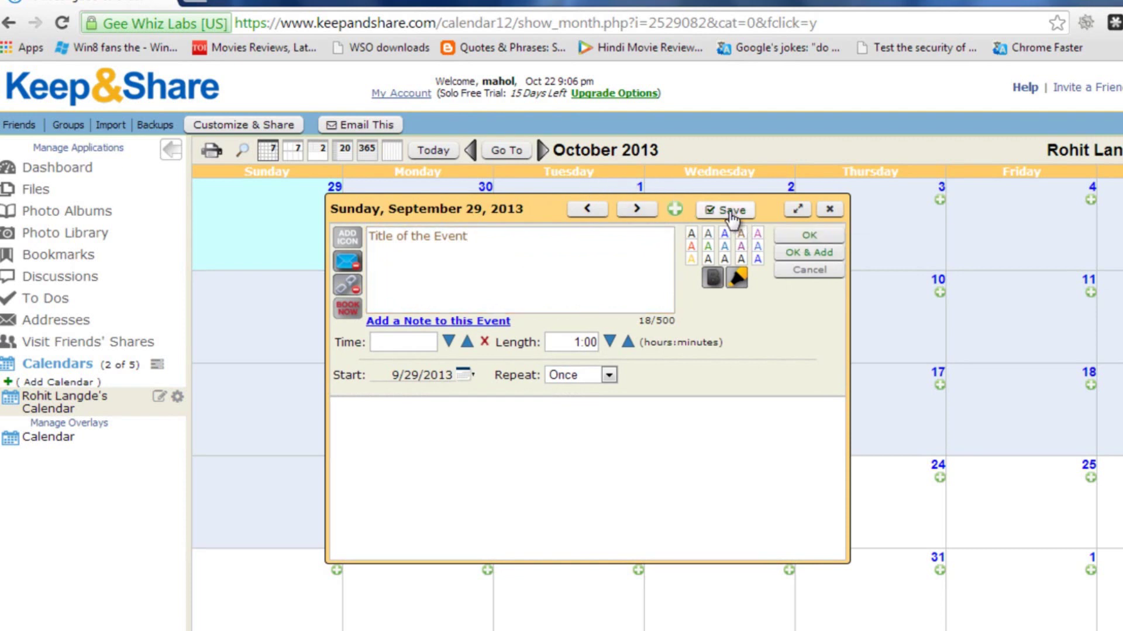
pyautogui.click(808, 239)
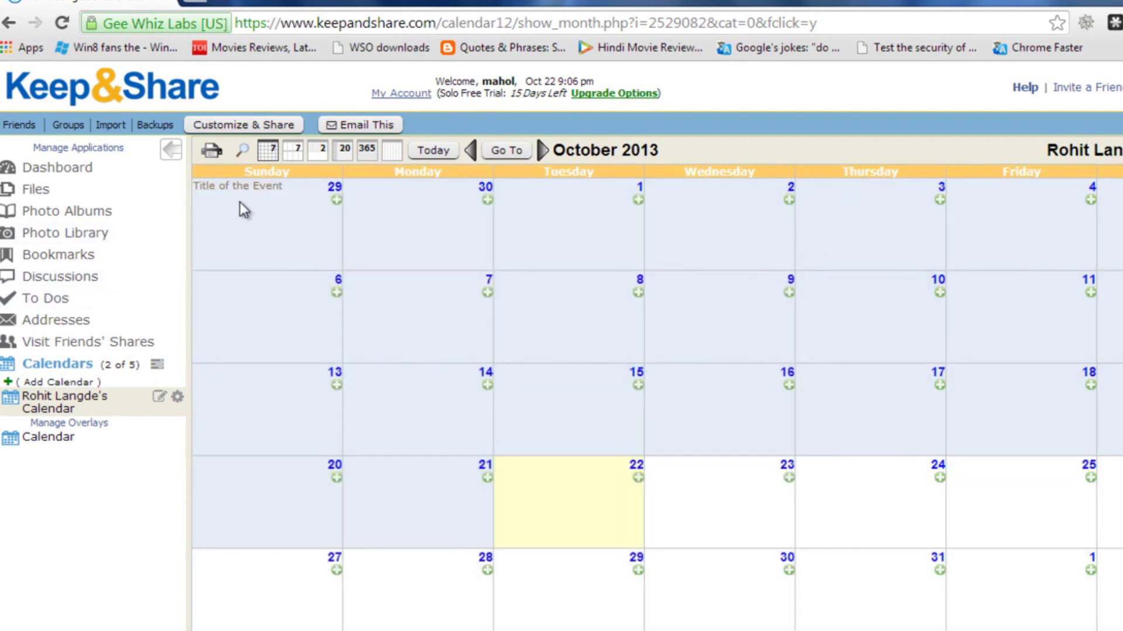
# Step: Reopen the September 29 event and save it with the description 'Description of the event.'
pyautogui.click(303, 250)
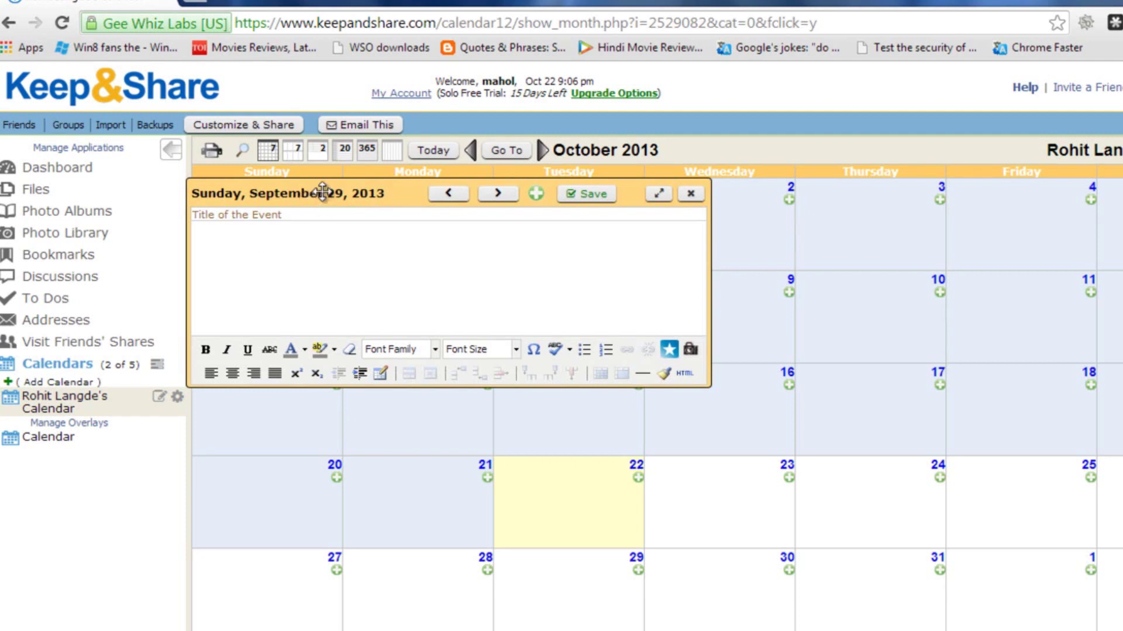
pyautogui.moveTo(317, 188); pyautogui.dragTo(355, 201)
pyautogui.click(729, 207)
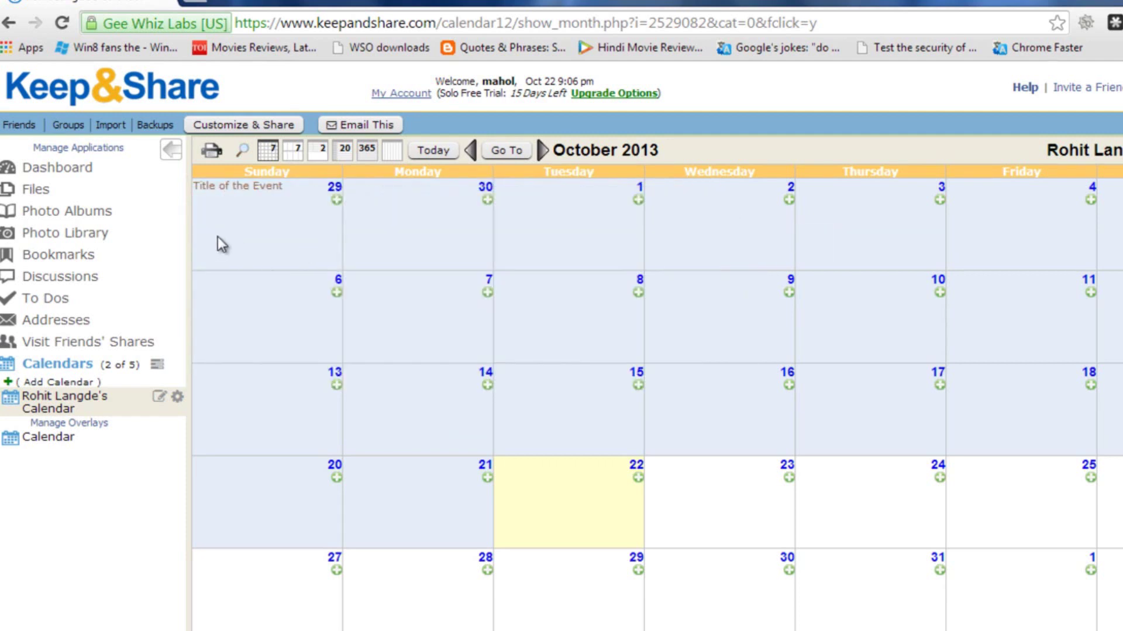
pyautogui.click(233, 248)
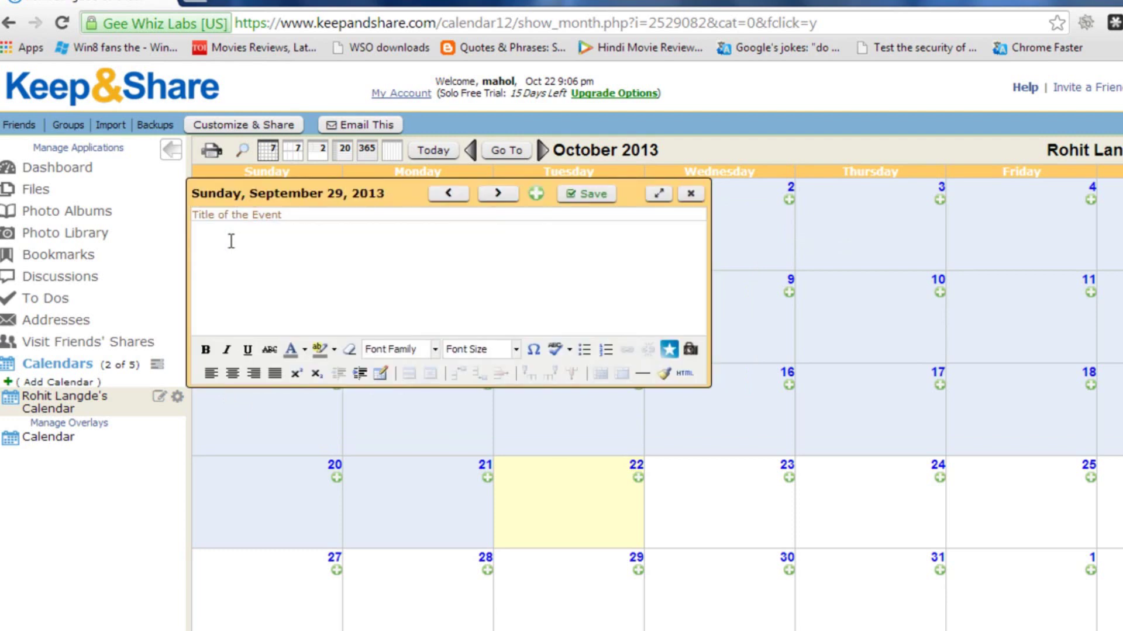
pyautogui.moveTo(386, 191); pyautogui.dragTo(619, 240)
pyautogui.click(528, 331)
pyautogui.write('Des')
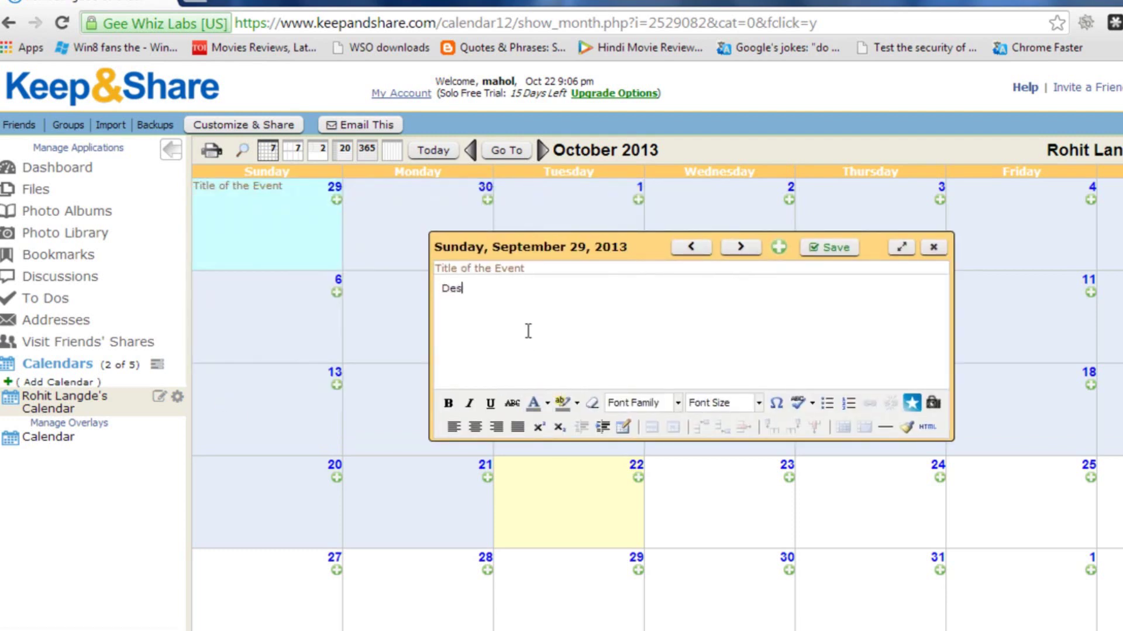
pyautogui.write('cription of')
pyautogui.write(' the ebe')
pyautogui.press('BackSpace')
pyautogui.write('vent.')
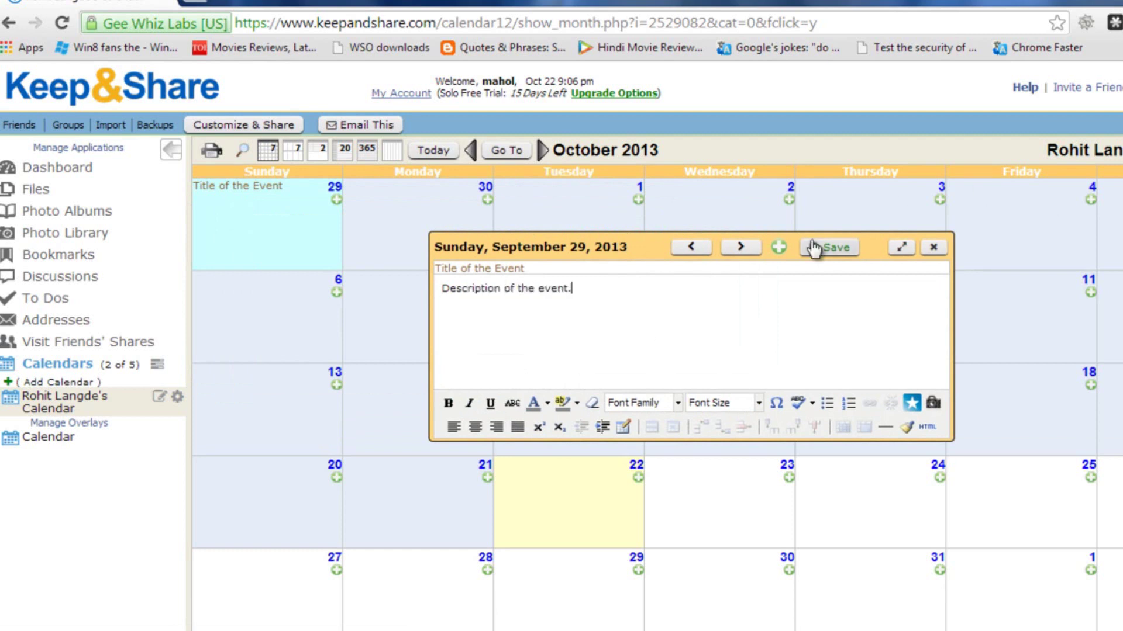
pyautogui.click(831, 247)
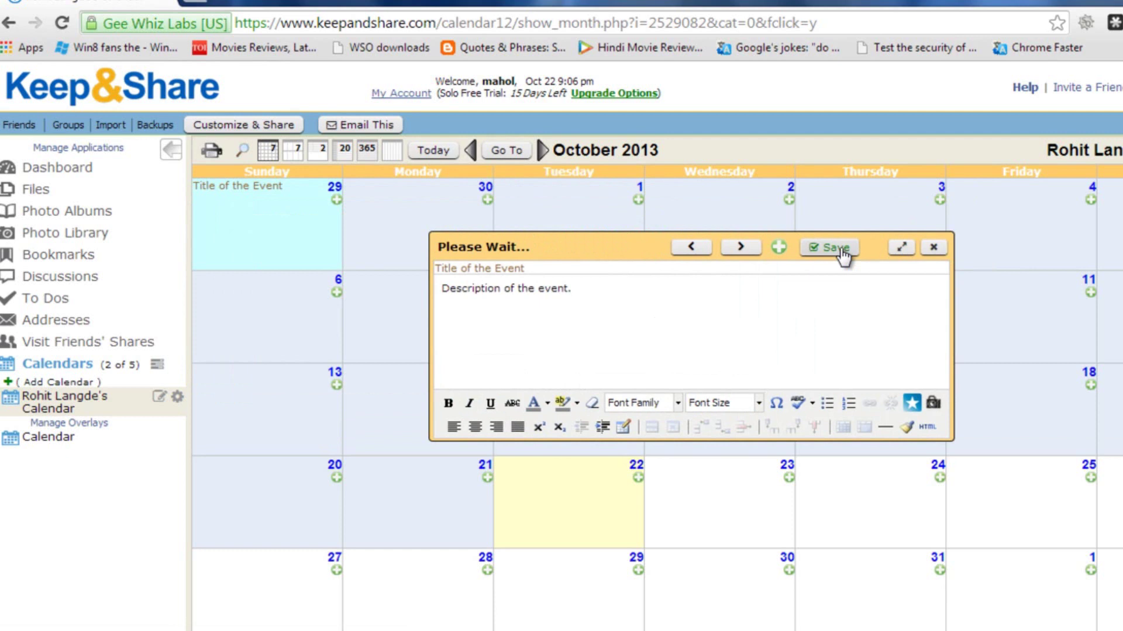
pyautogui.rightClick(290, 253)
# Step: Open the Customize & Share settings for Rohit Langde's Calendar
pyautogui.press('Escape')
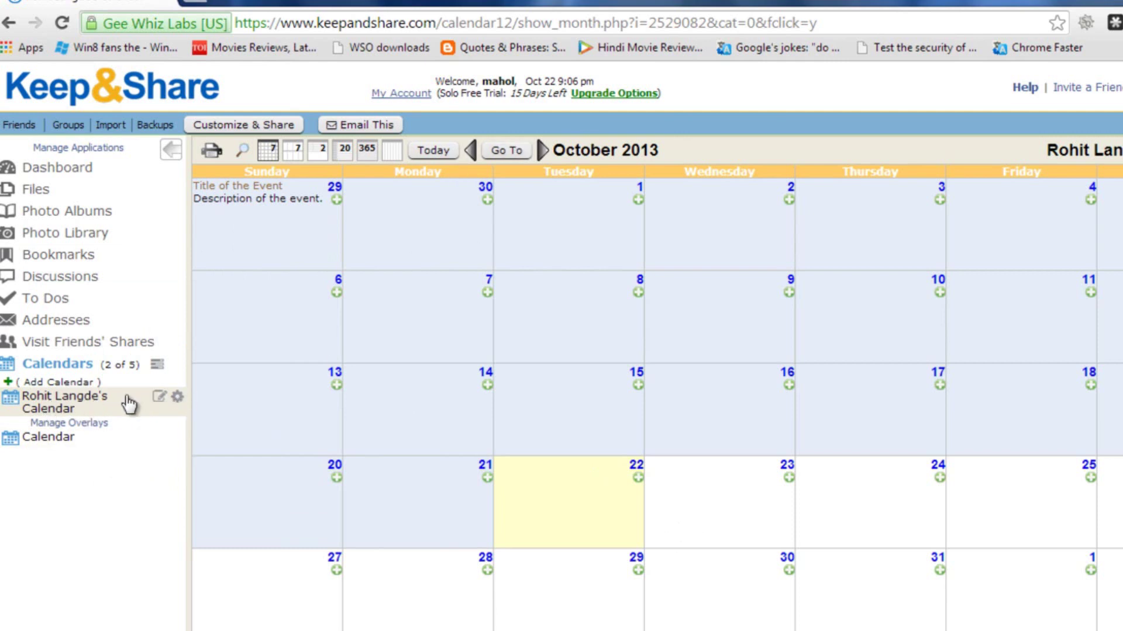
pyautogui.click(178, 400)
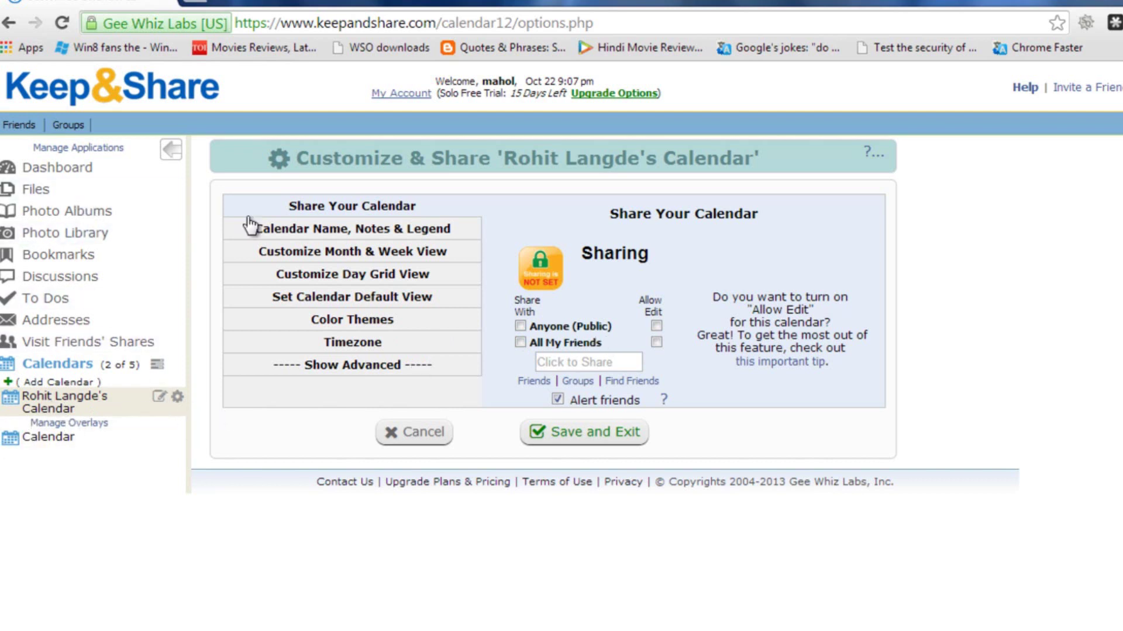
# Step: In Files, open the New Document dialog listing blank types and stationery templates
pyautogui.click(36, 191)
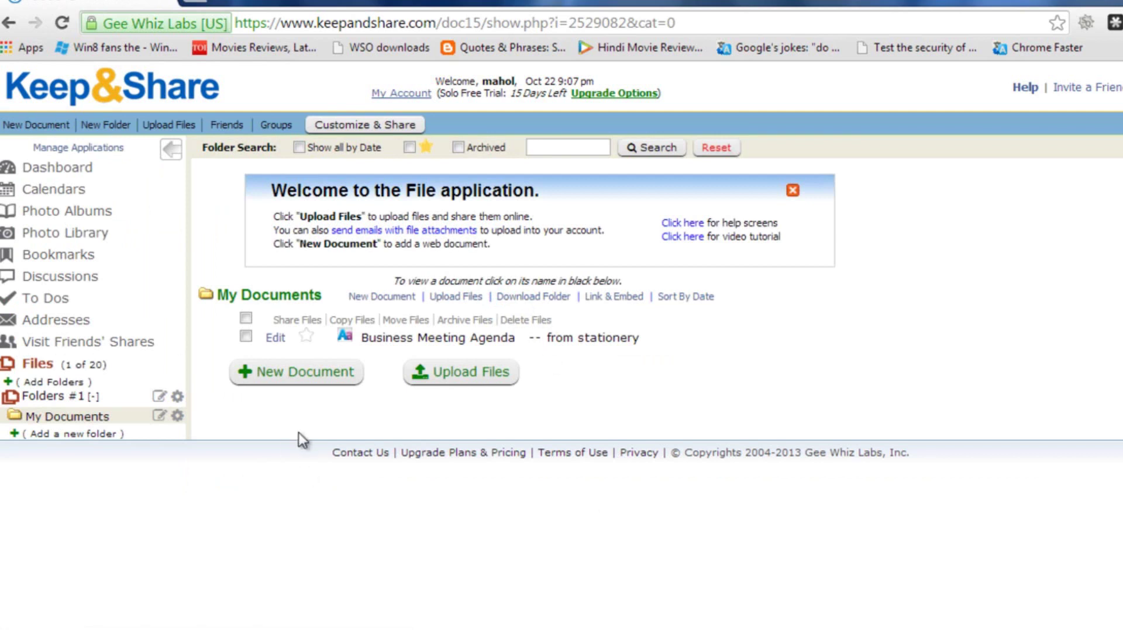
pyautogui.click(298, 384)
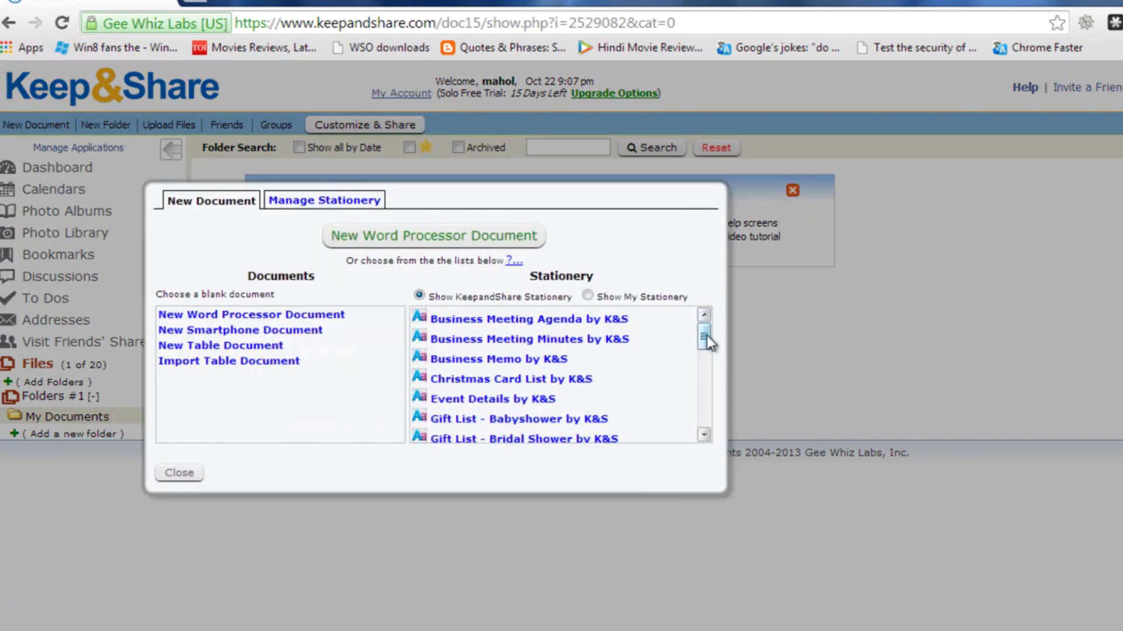
pyautogui.moveTo(707, 336)
pyautogui.mouseDown()
pyautogui.moveTo(728, 437)
pyautogui.moveTo(711, 313)
pyautogui.mouseUp()
pyautogui.moveTo(702, 329)
pyautogui.mouseDown()
pyautogui.moveTo(704, 347)
pyautogui.moveTo(704, 333)
pyautogui.mouseUp()
pyautogui.moveTo(703, 338)
pyautogui.mouseDown()
pyautogui.moveTo(703, 414)
pyautogui.moveTo(706, 330)
pyautogui.mouseUp()
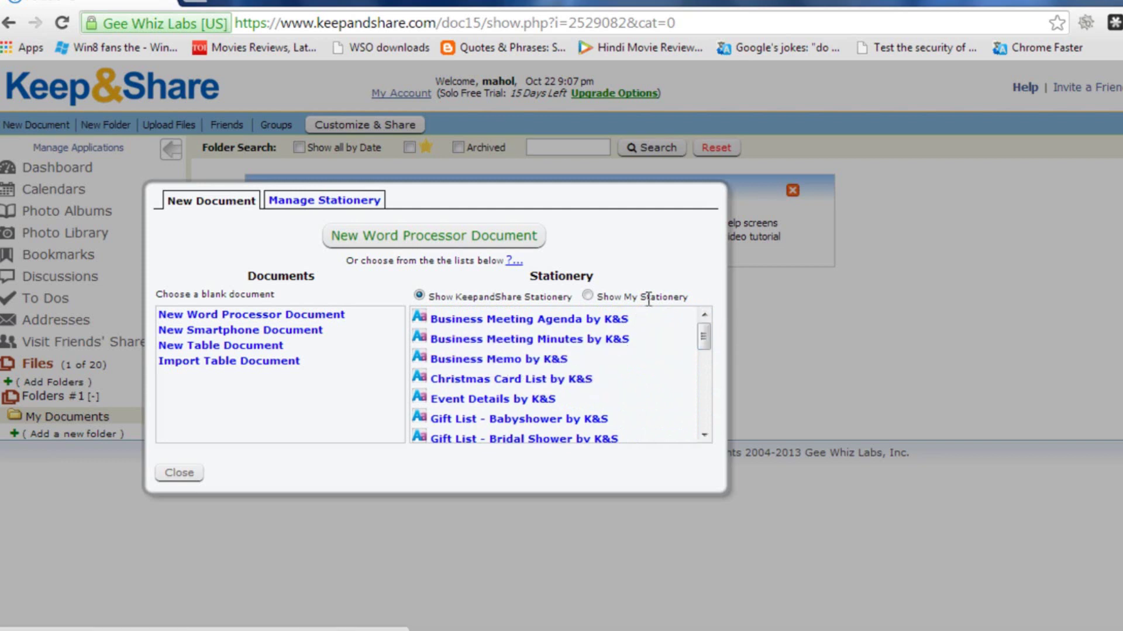
# Step: Create a document from 'Business Meeting Minutes by K&S' stationery, review it, and return to My Documents
pyautogui.click(524, 350)
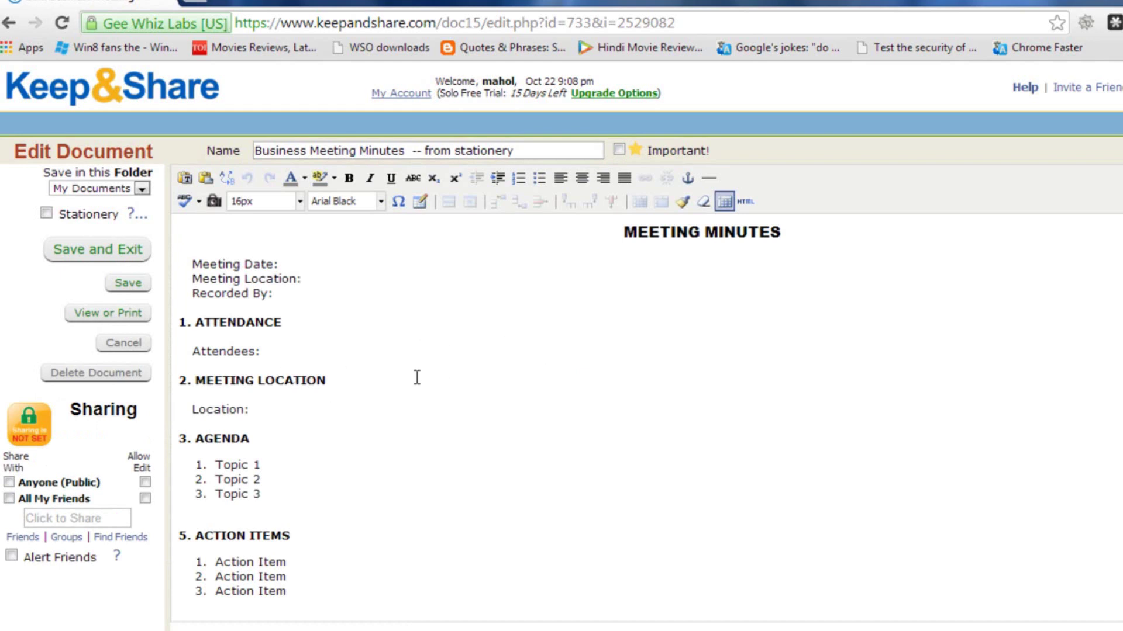
pyautogui.scroll(-1, 428, 380)
pyautogui.scroll(1, 428, 379)
pyautogui.click(331, 351)
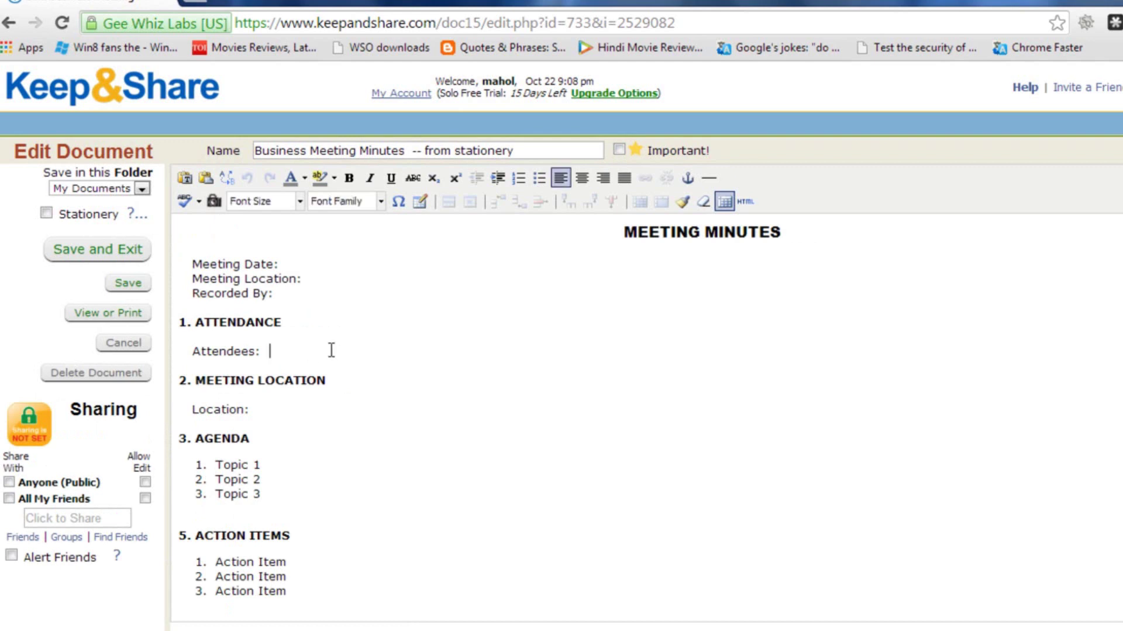
pyautogui.click(310, 412)
pyautogui.moveTo(71, 409); pyautogui.dragTo(153, 412)
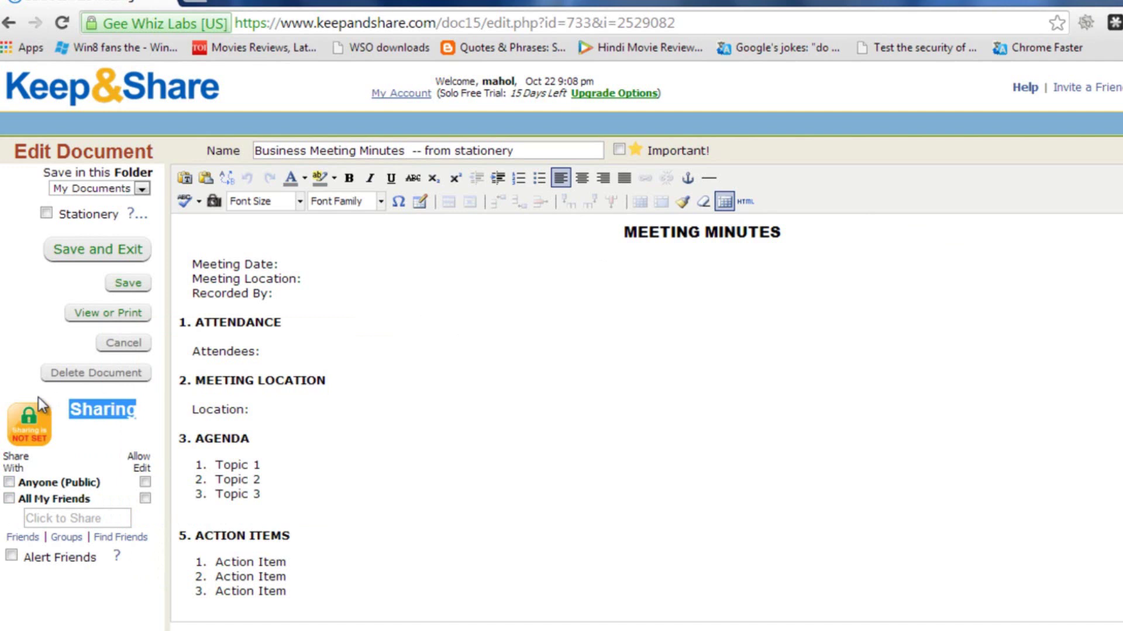
pyautogui.click(123, 347)
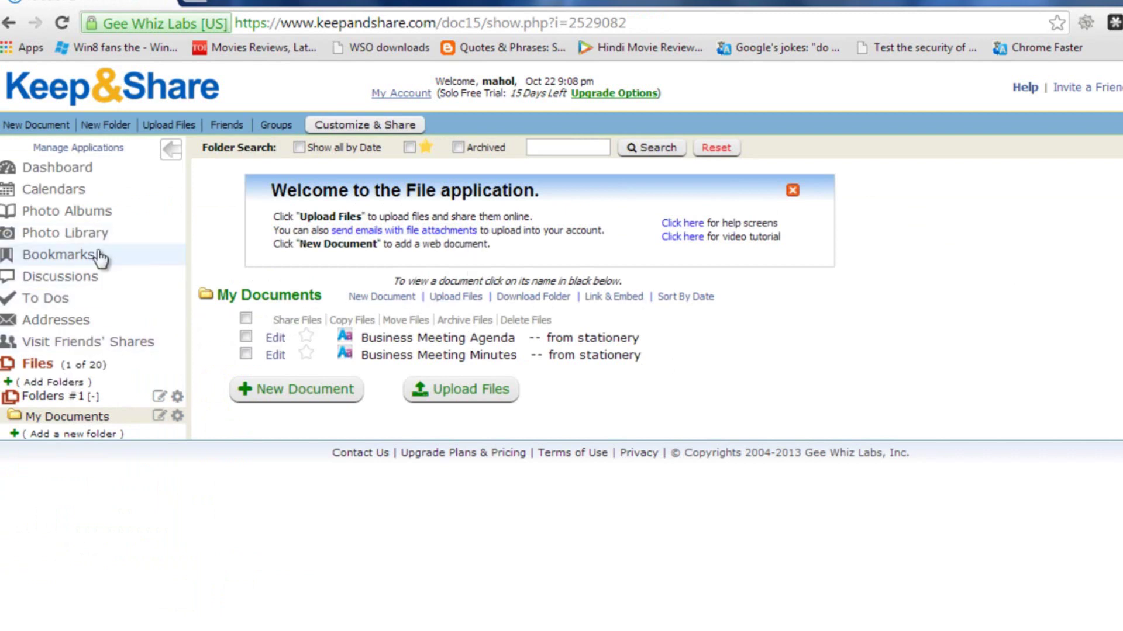
pyautogui.click(63, 220)
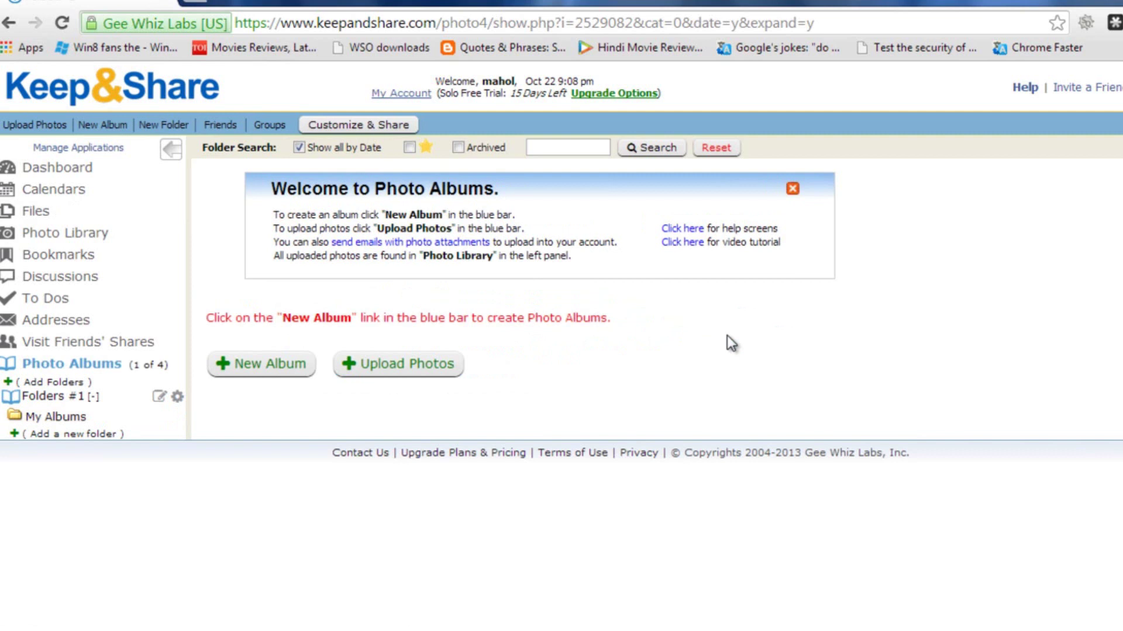
pyautogui.click(391, 379)
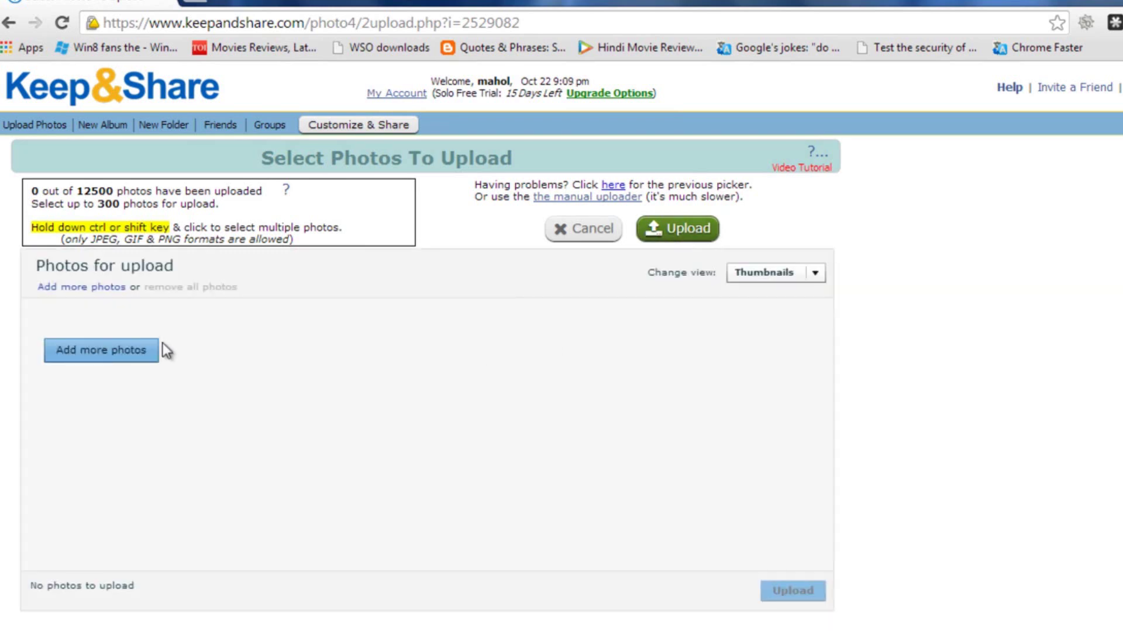
pyautogui.click(158, 350)
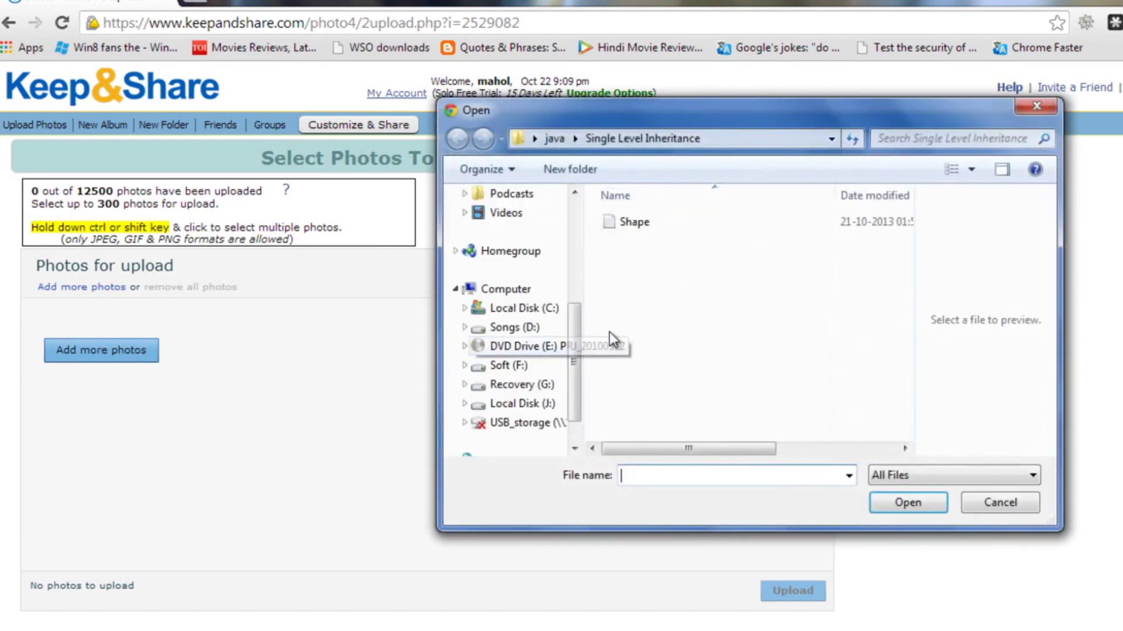
pyautogui.click(1004, 504)
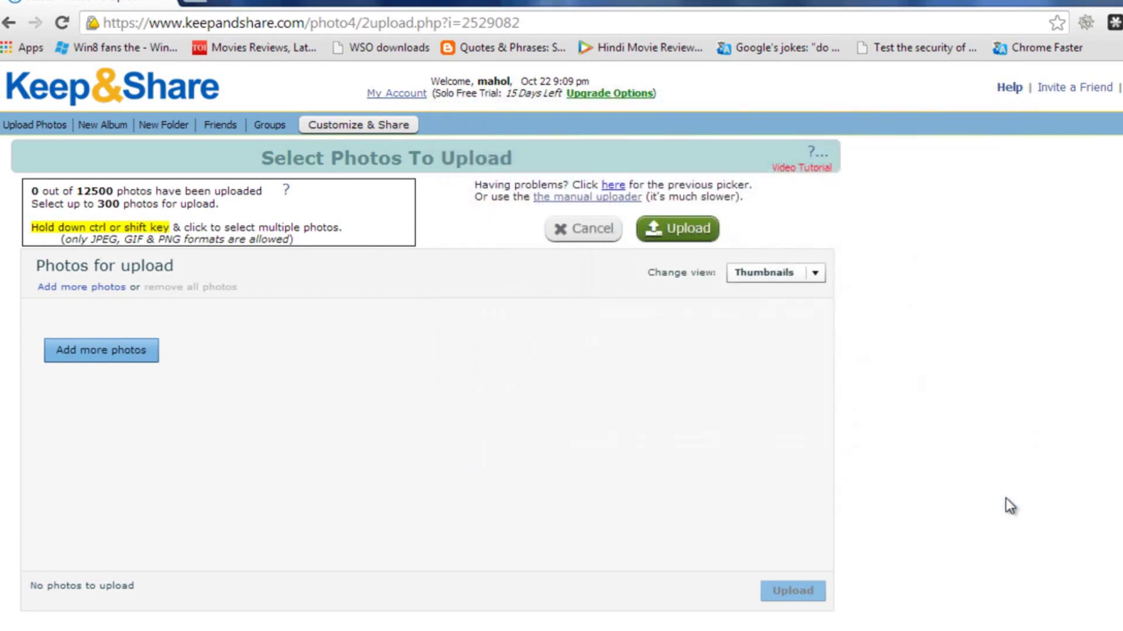
pyautogui.click(567, 230)
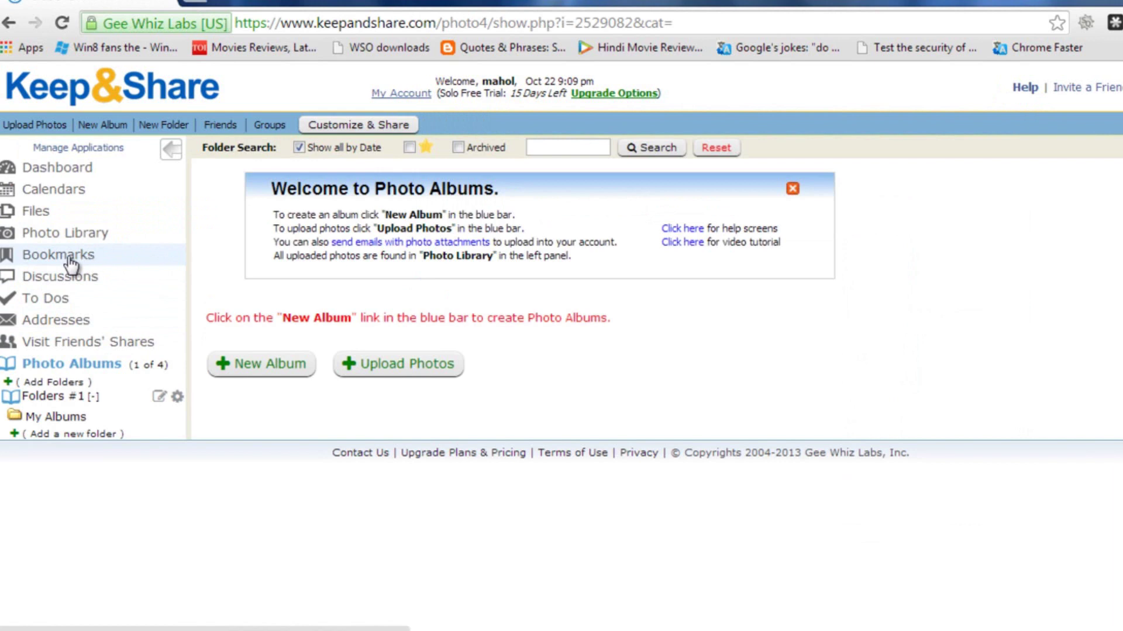
pyautogui.click(70, 264)
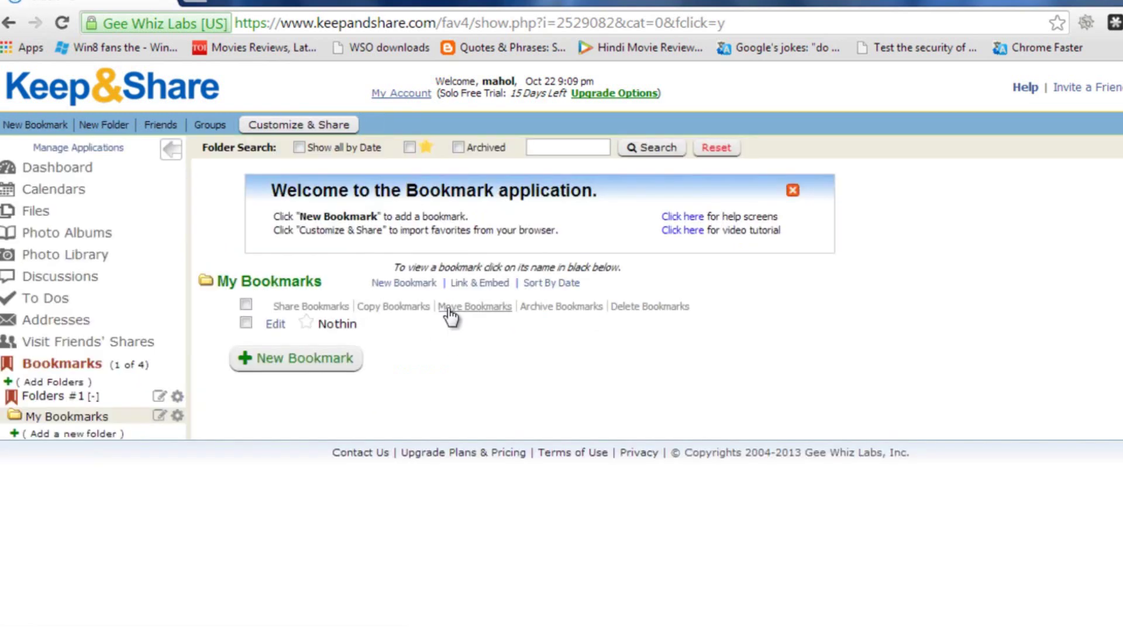
pyautogui.click(301, 363)
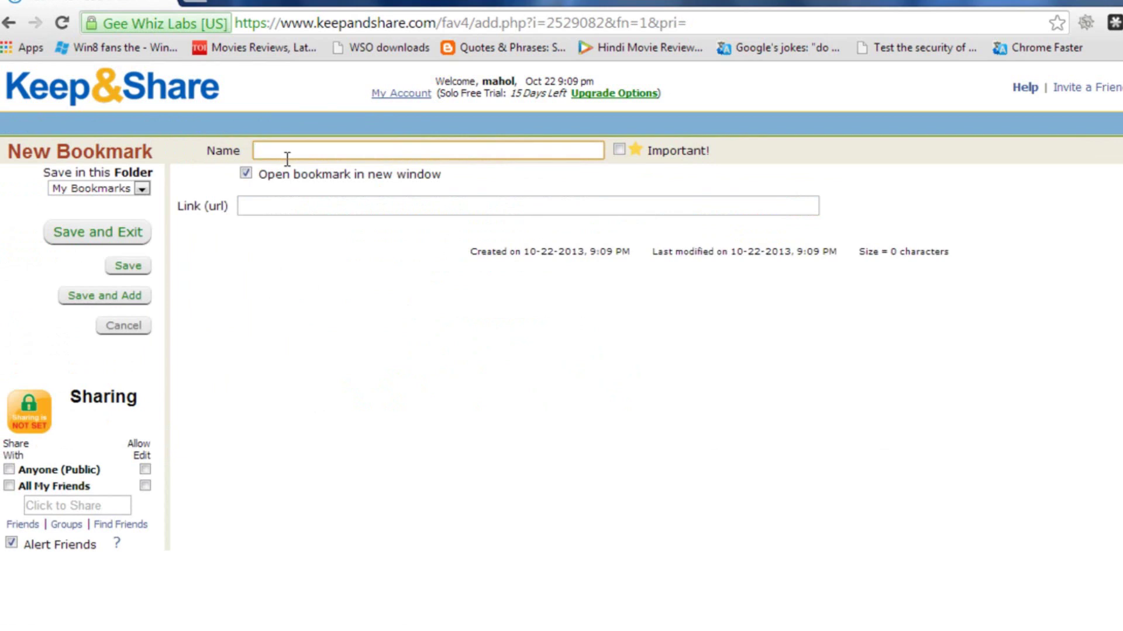
pyautogui.write('Usefu')
pyautogui.write('l Website')
pyautogui.click(293, 202)
pyautogui.write('http')
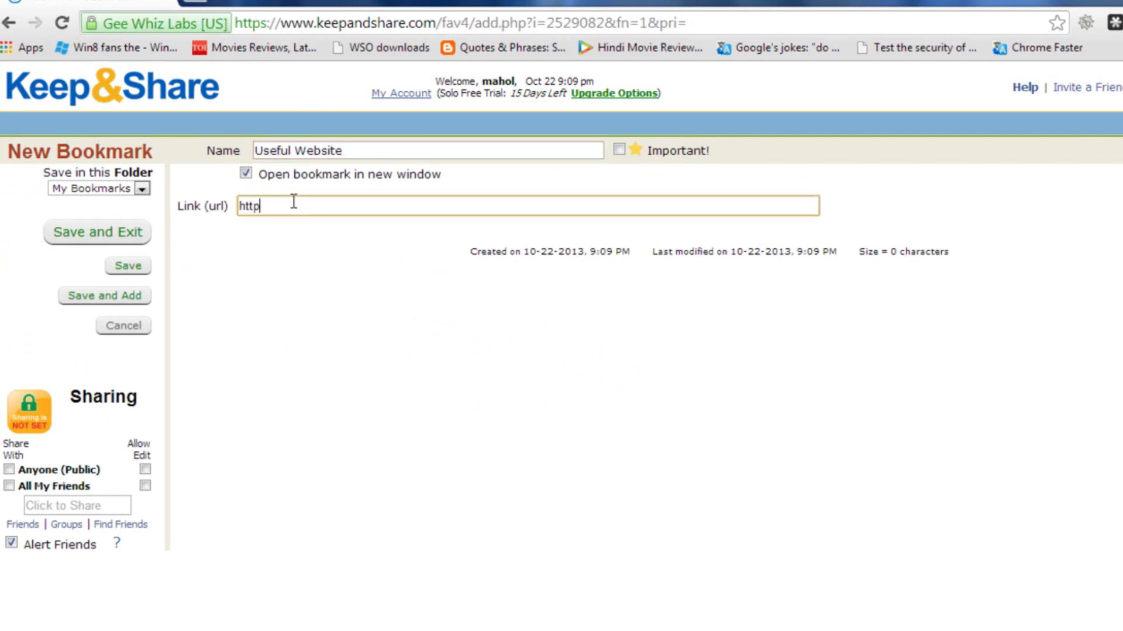
pyautogui.write('://example')
pyautogui.write('.com')
pyautogui.click(117, 235)
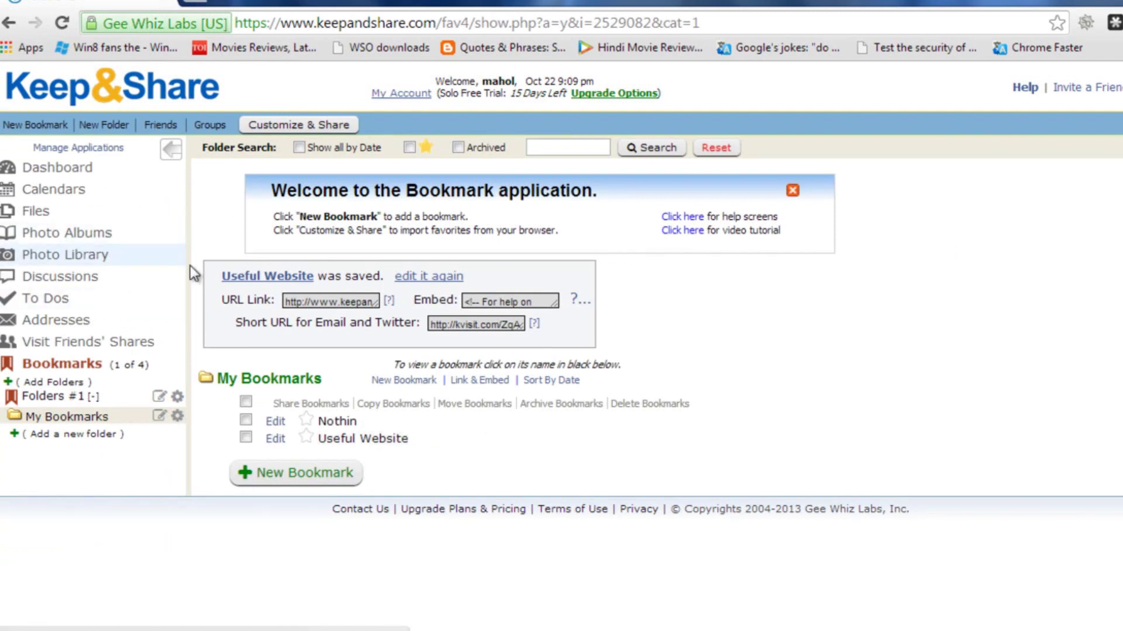
# Step: Start a new discussion with the topic 'New Project Discussion'
pyautogui.click(53, 277)
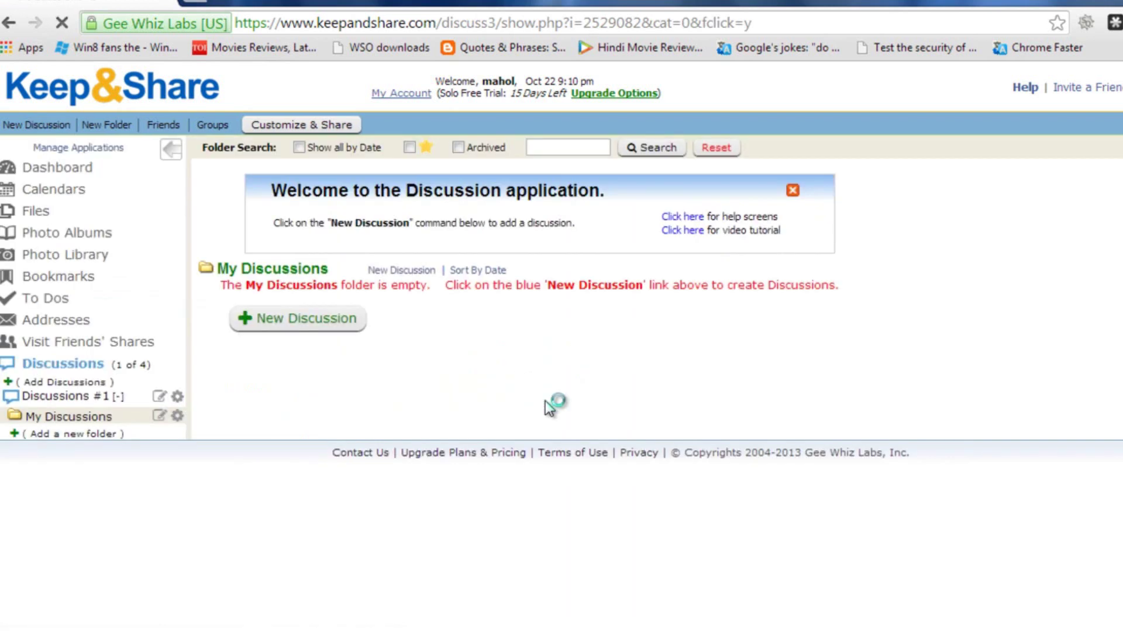
pyautogui.click(296, 325)
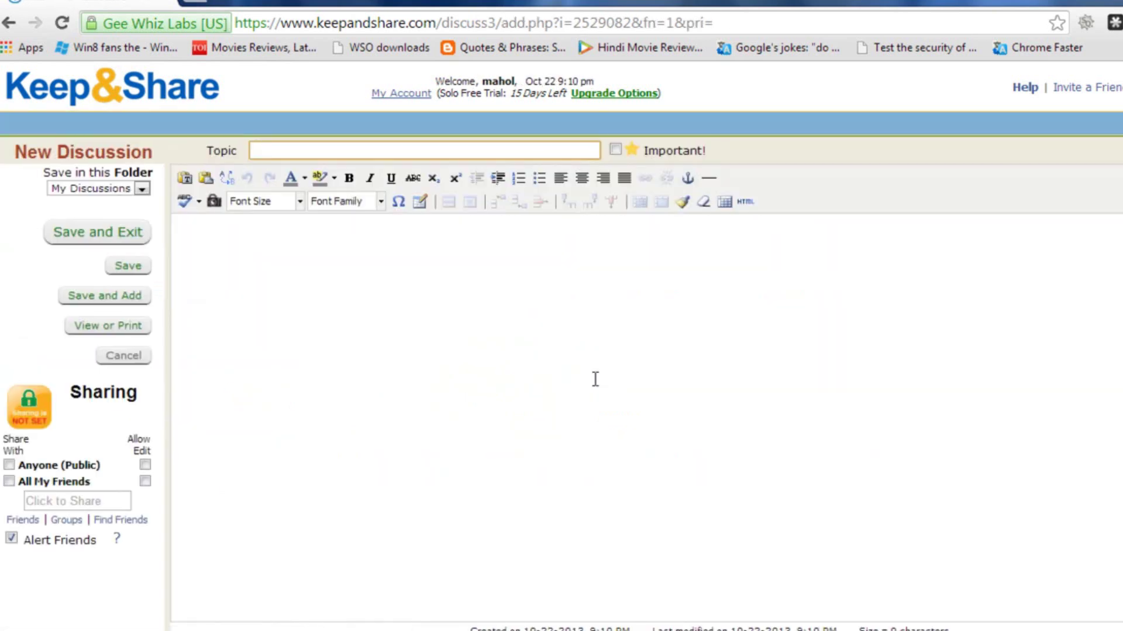
pyautogui.click(587, 379)
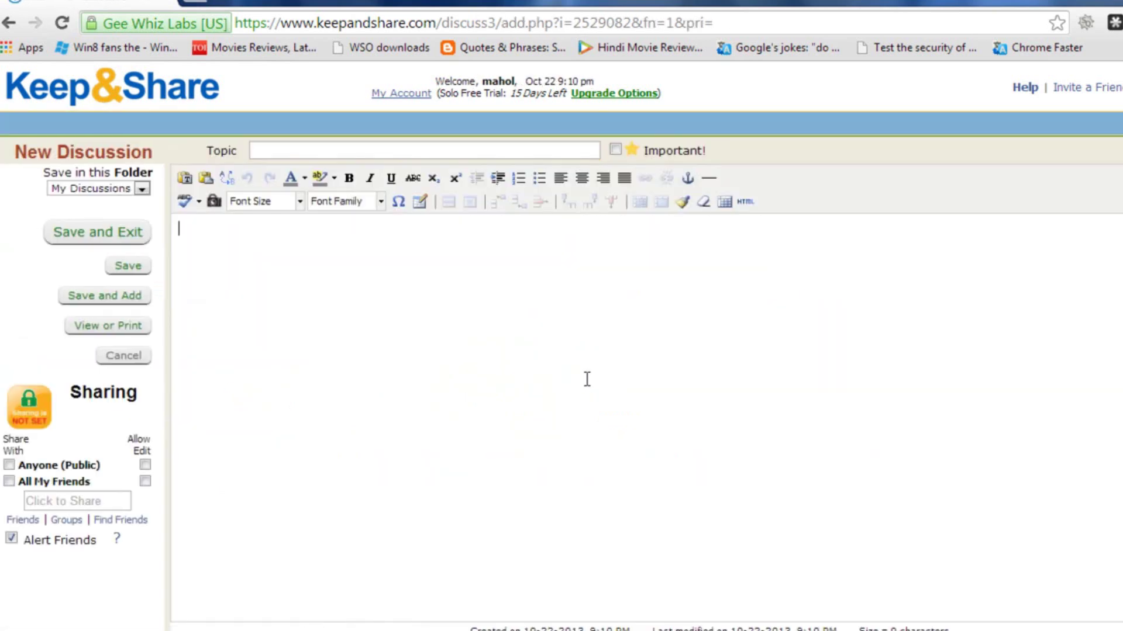
pyautogui.click(303, 149)
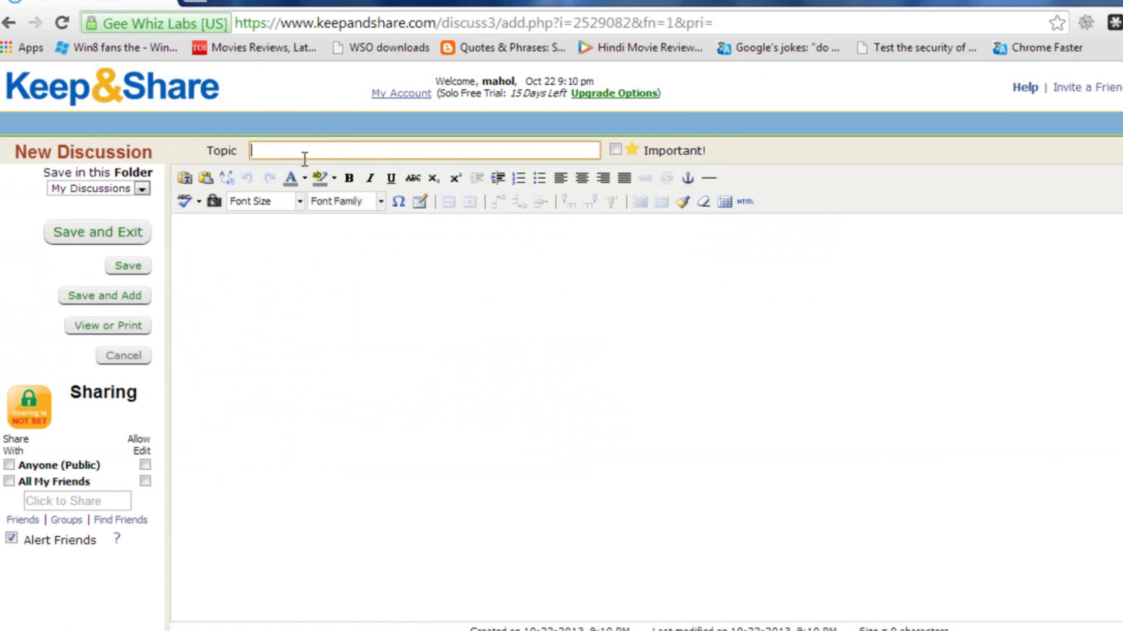
pyautogui.write('New')
pyautogui.write(' Project ')
pyautogui.write('Discussion')
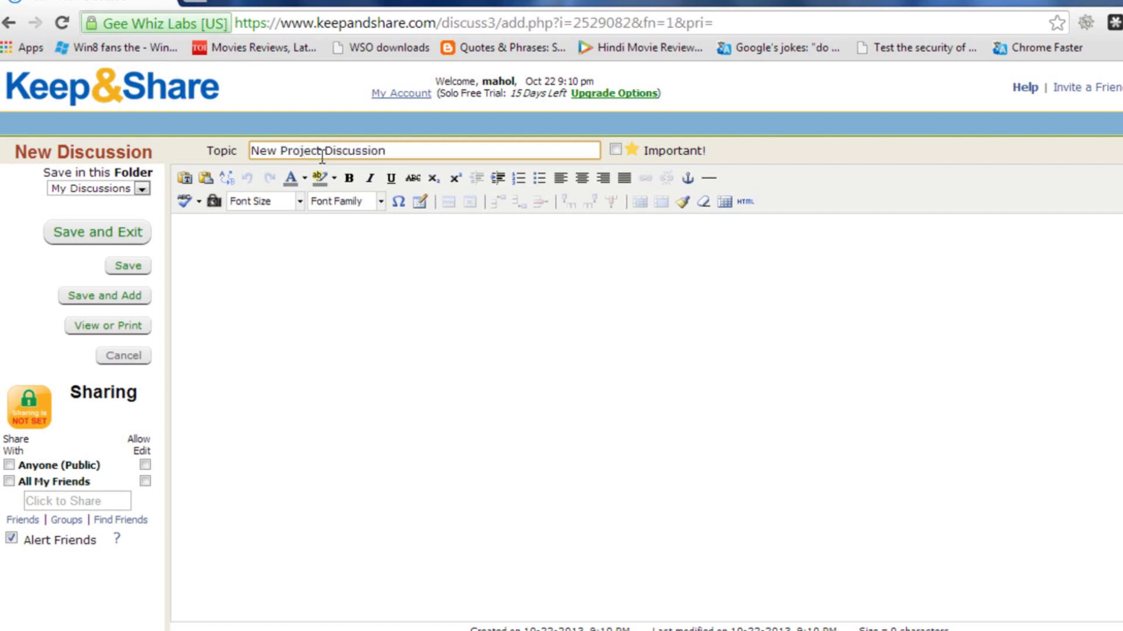
# Step: Write the discussion body, ending with information helpful for 'other members.', fixing typos
pyautogui.click(364, 412)
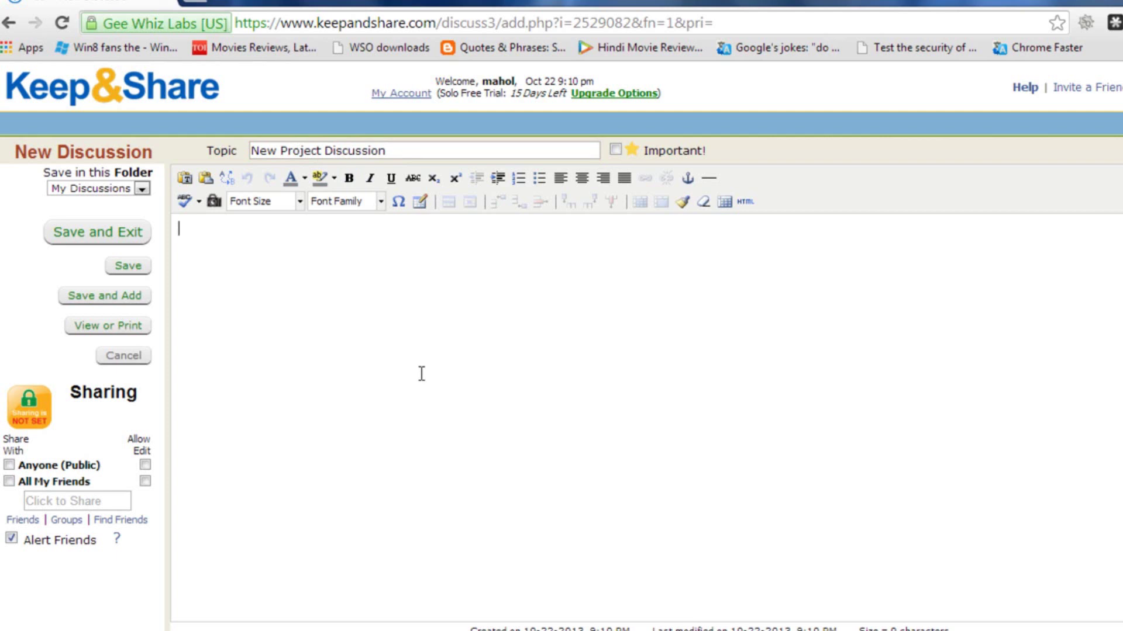
pyautogui.write('Suggestui')
pyautogui.press('BackSpace')
pyautogui.write('io')
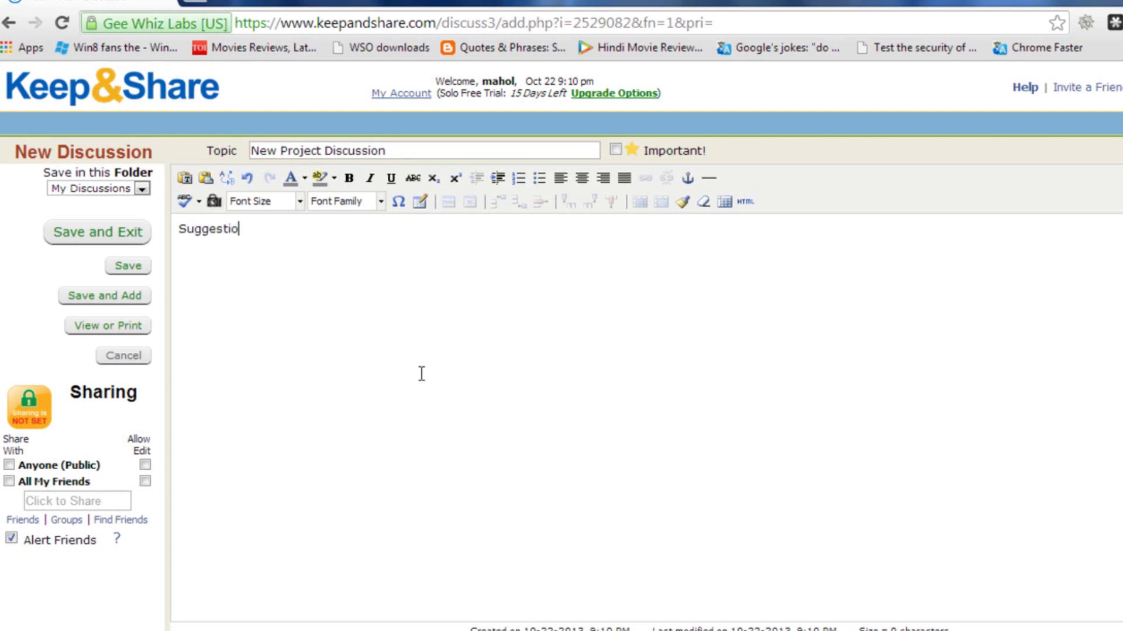
pyautogui.write('ns and ')
pyautogui.write('Information ')
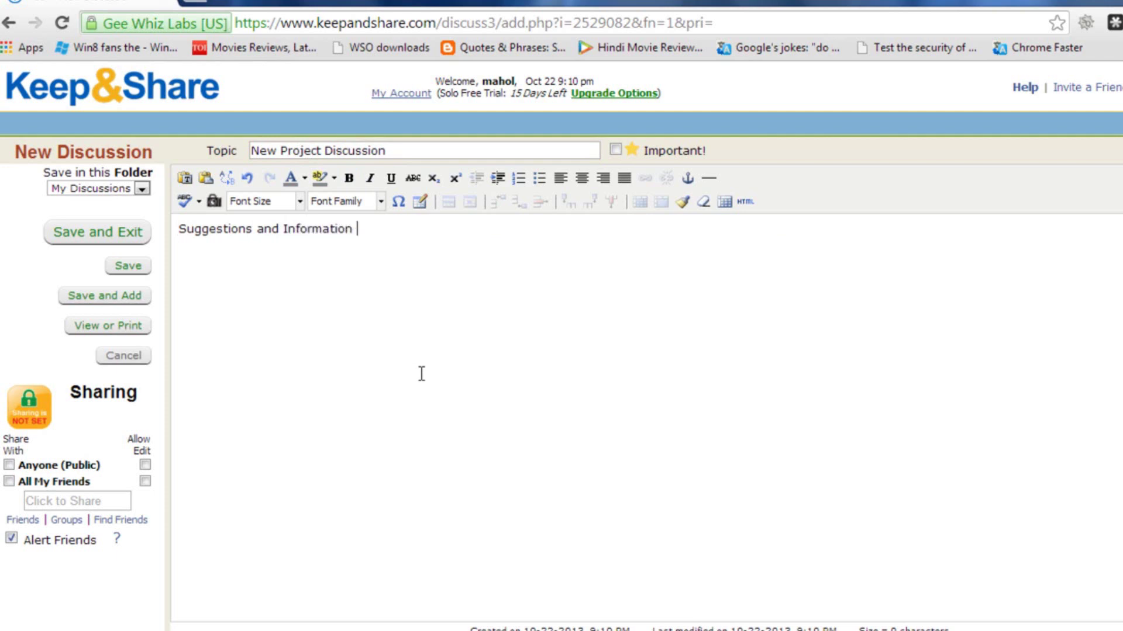
pyautogui.write('you collected ')
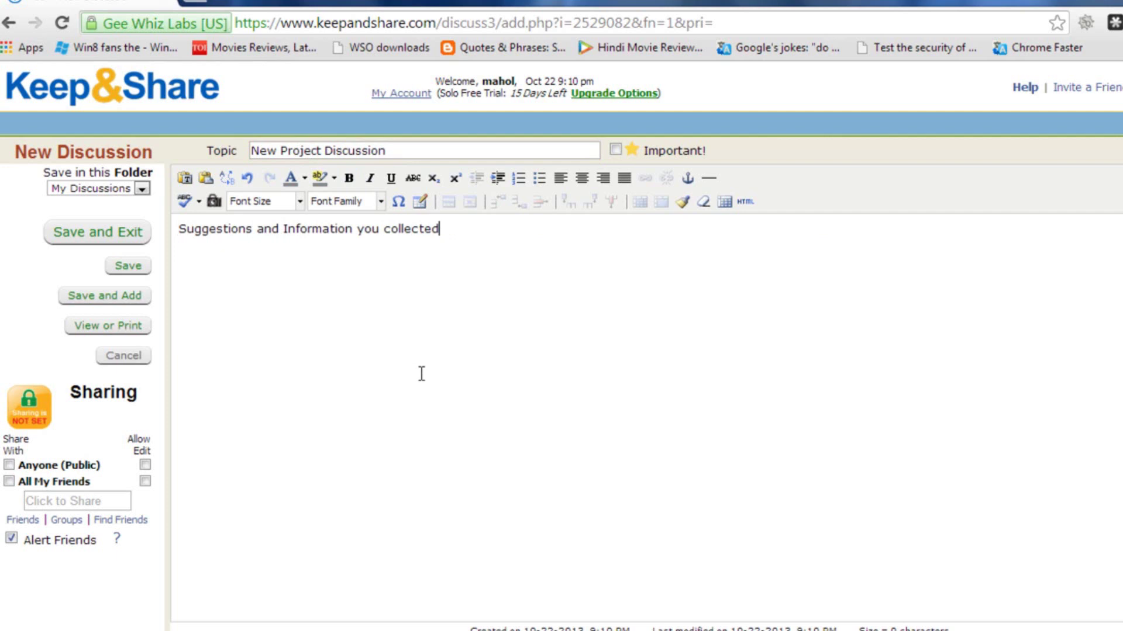
pyautogui.write('whic')
pyautogui.write('h could be he')
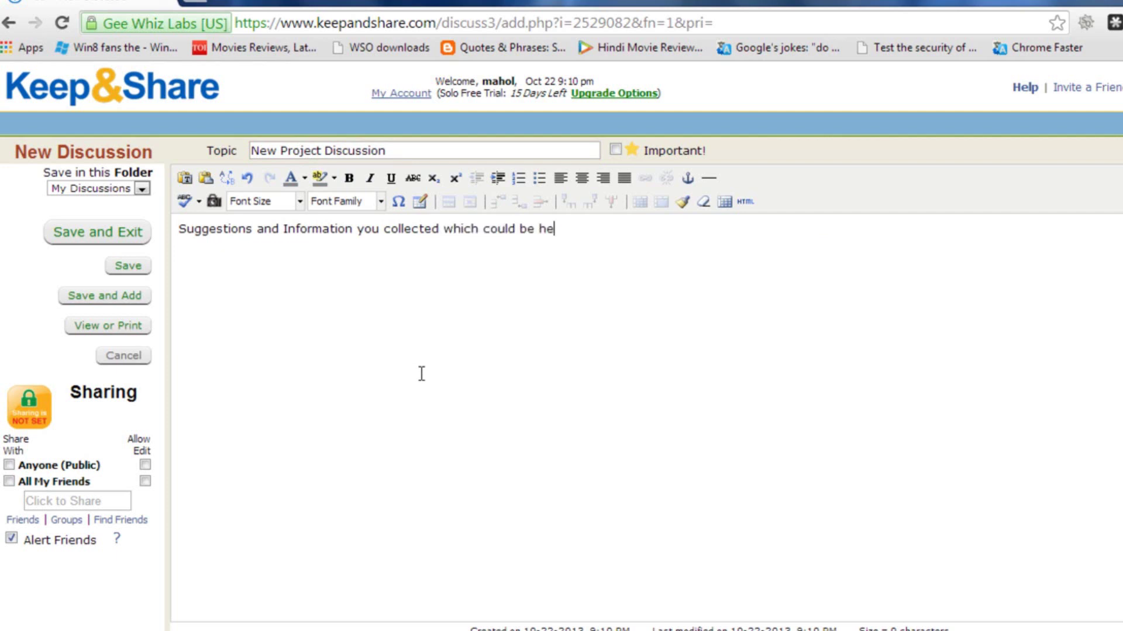
pyautogui.write('lpful for')
pyautogui.write(' other memn')
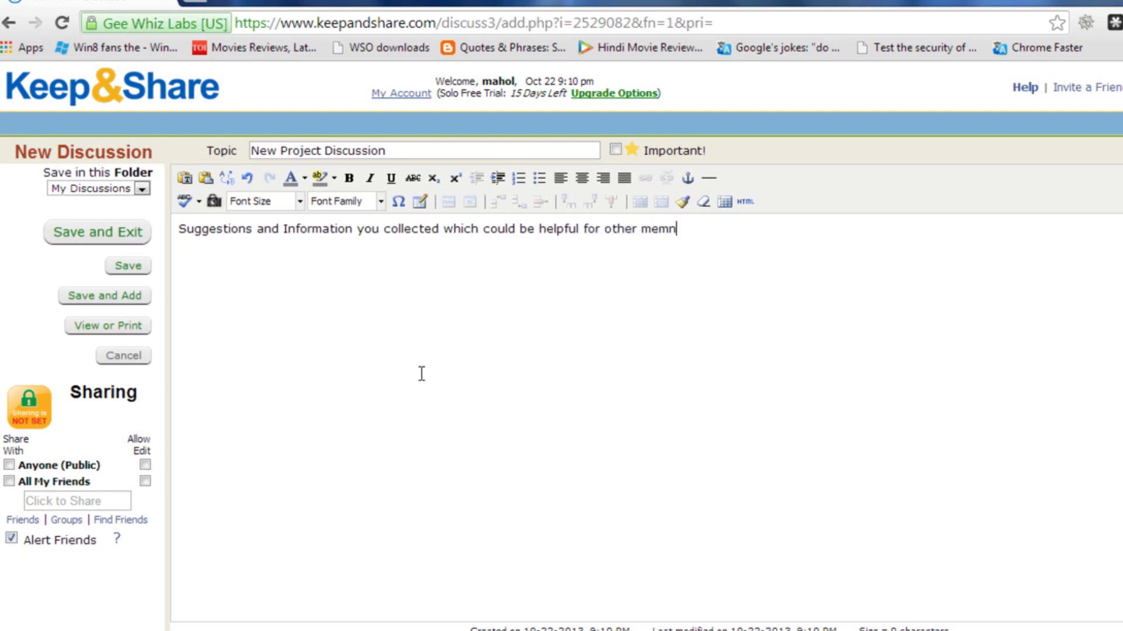
pyautogui.write('ers')
pyautogui.press('BackSpace')
pyautogui.press('BackSpace')
pyautogui.press('BackSpace')
pyautogui.press('BackSpace')
pyautogui.write('be')
pyautogui.write('rs.')
# Step: Toggle All My Friends on and off, share with Alex, then cancel the draft
pyautogui.click(9, 482)
pyautogui.click(9, 483)
pyautogui.click(108, 502)
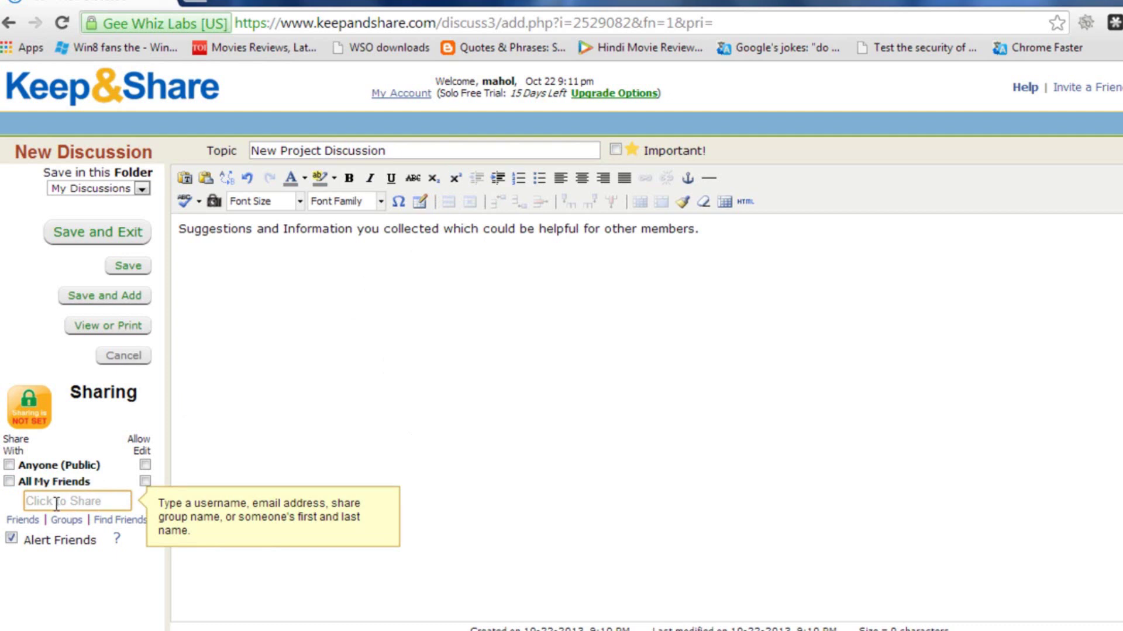
pyautogui.click(293, 426)
pyautogui.click(67, 502)
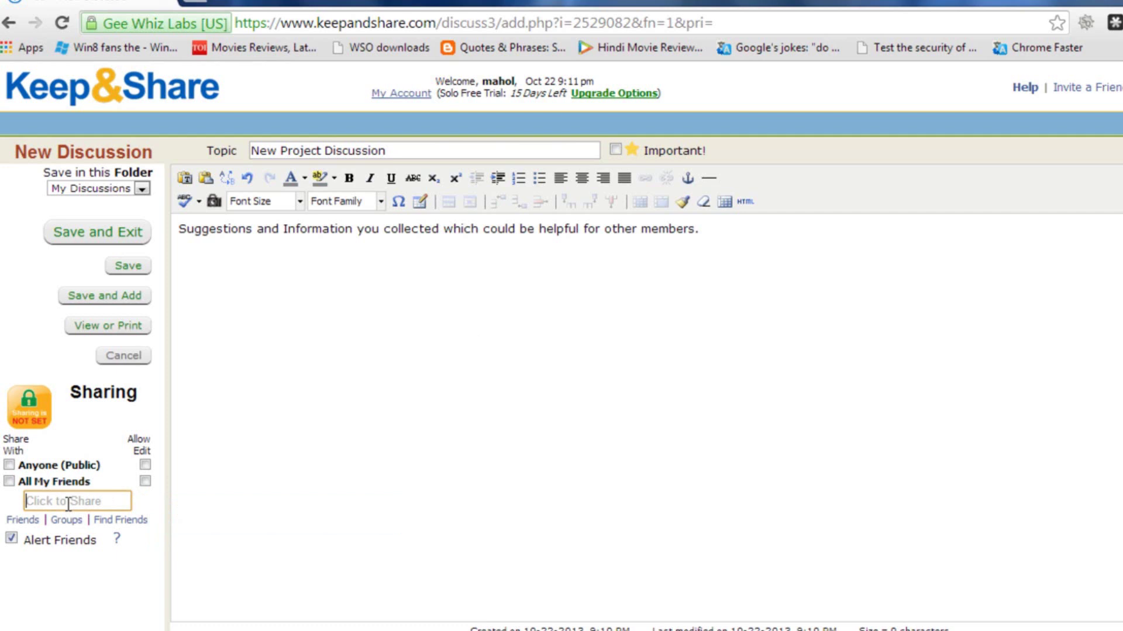
pyautogui.write('Alex')
pyautogui.press('Return')
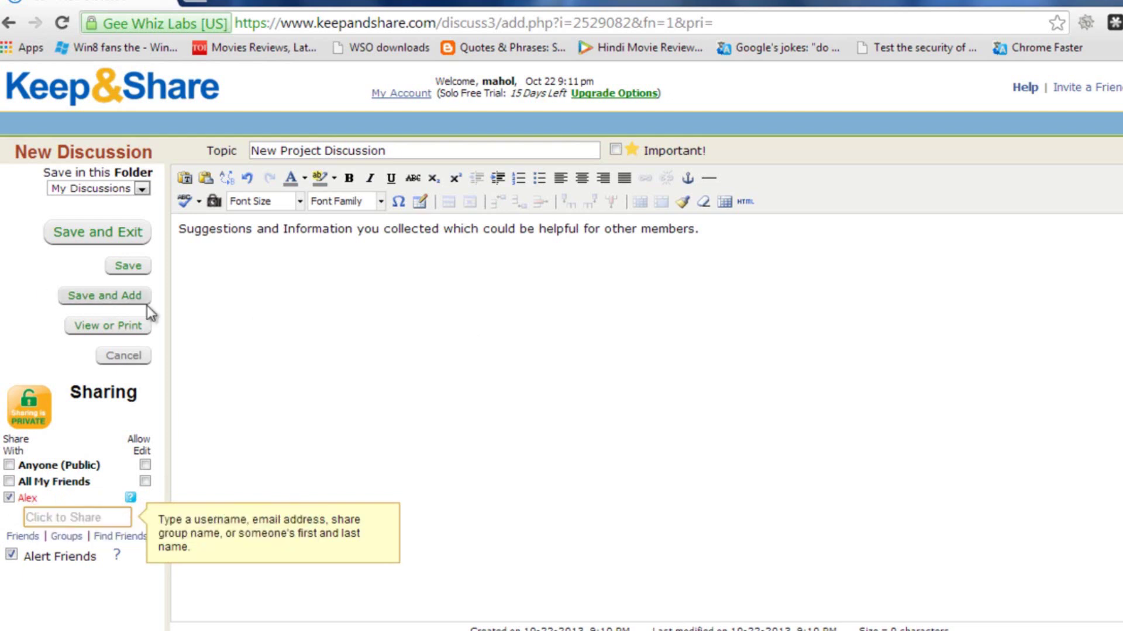
pyautogui.click(115, 360)
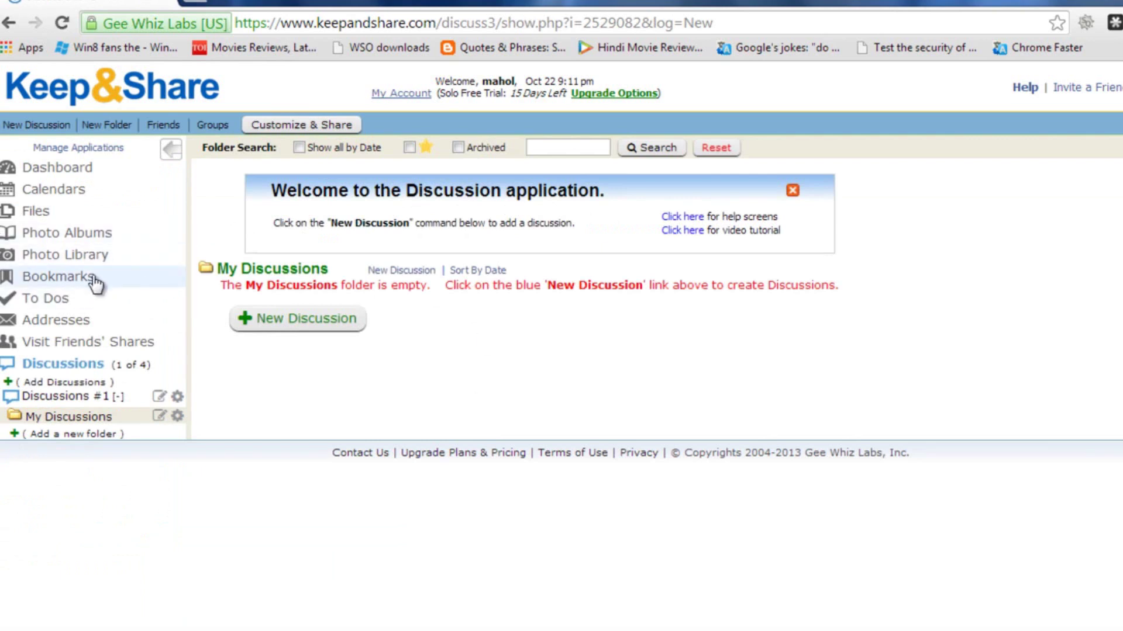
# Step: Insert a 'New Task' item at position 2 of the First Time Help to-do list
pyautogui.click(52, 300)
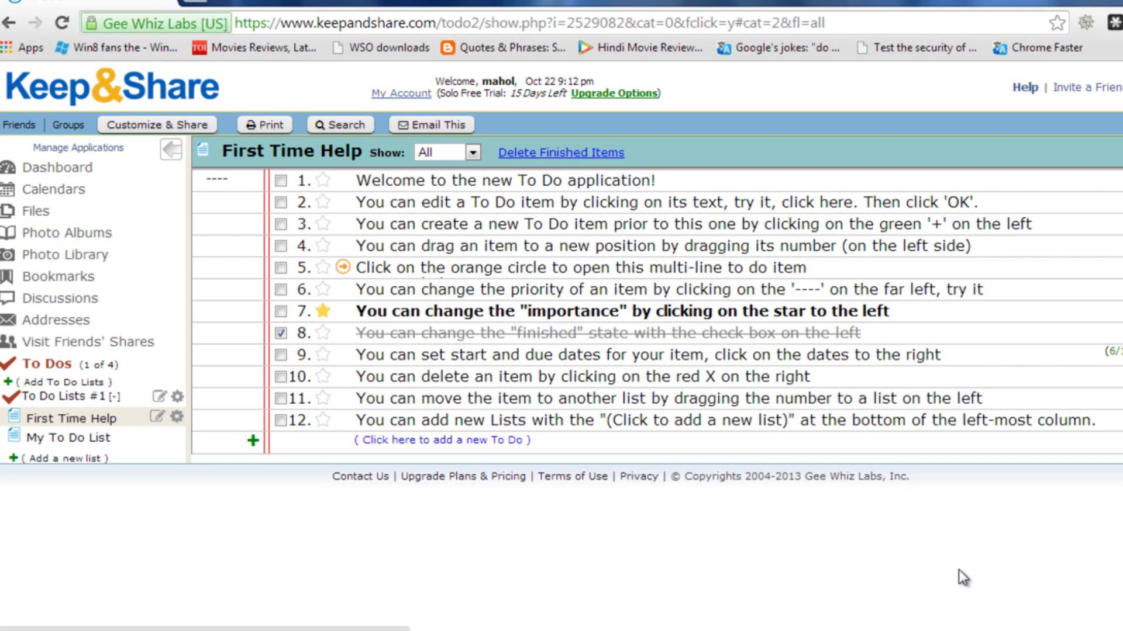
pyautogui.moveTo(615, 202)
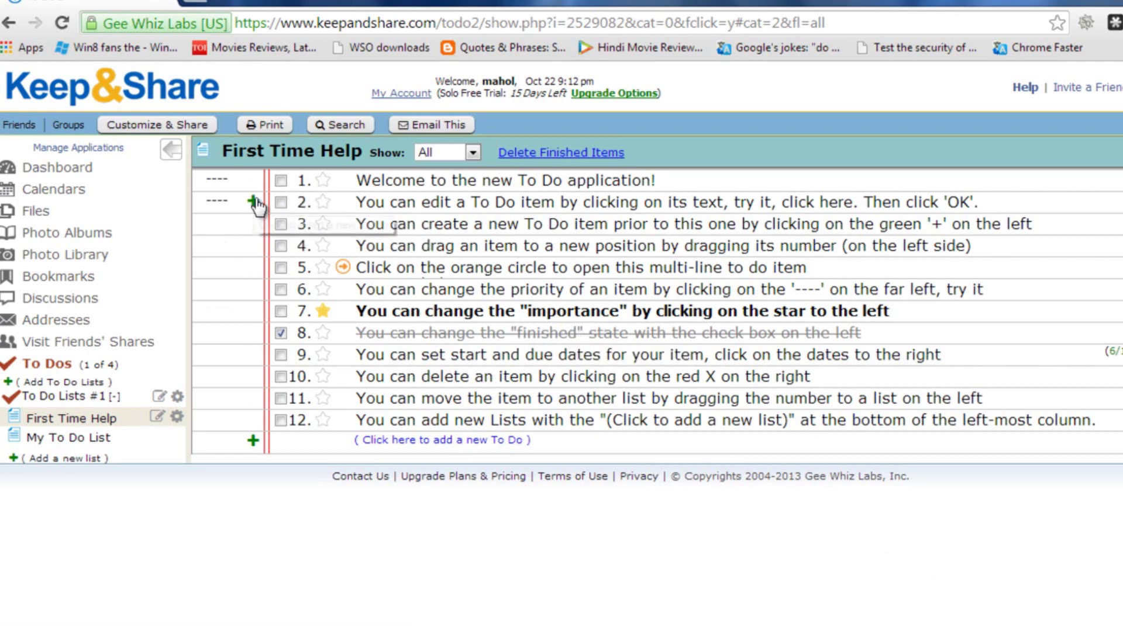
pyautogui.click(253, 203)
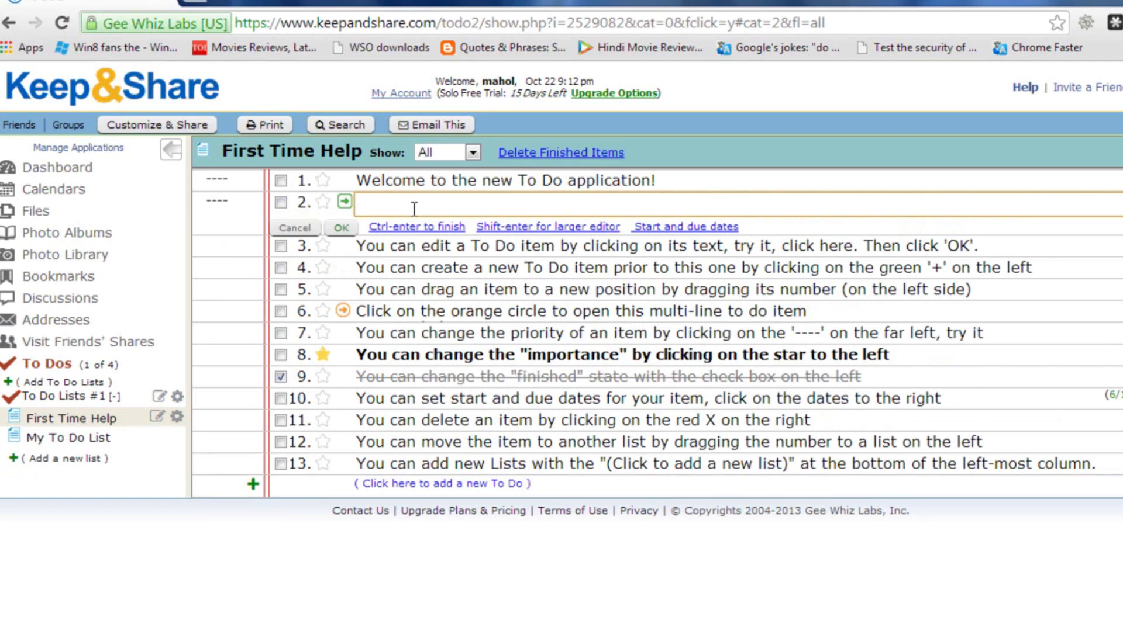
pyautogui.write('New Task')
pyautogui.click(341, 227)
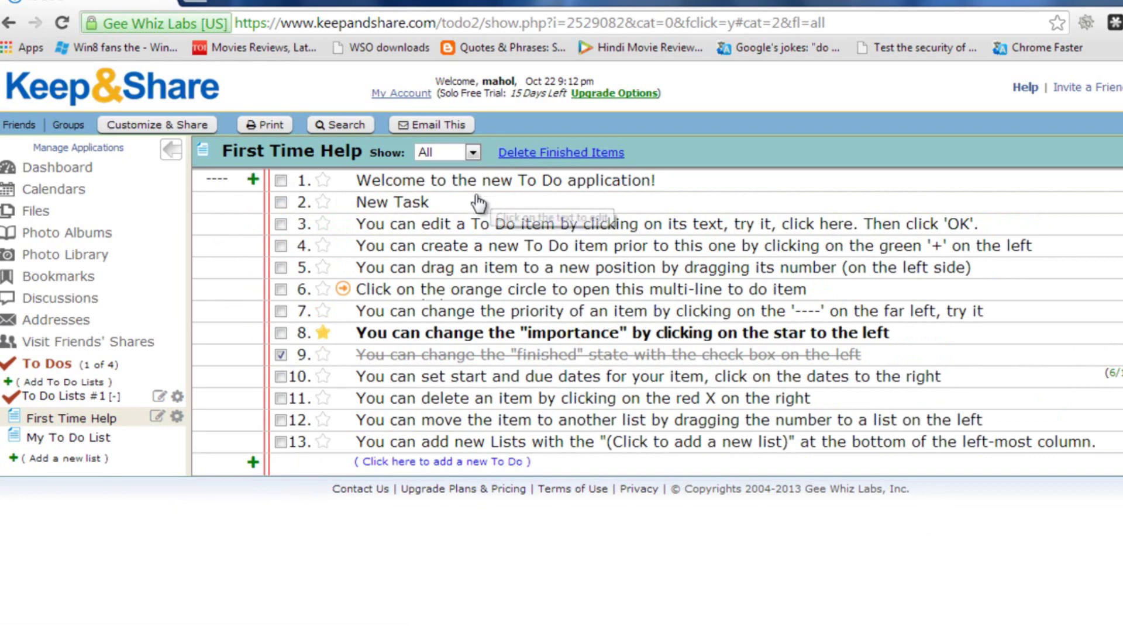
# Step: Reopen and close the New Task item, then open and dismiss the start/due dates popup
pyautogui.click(565, 201)
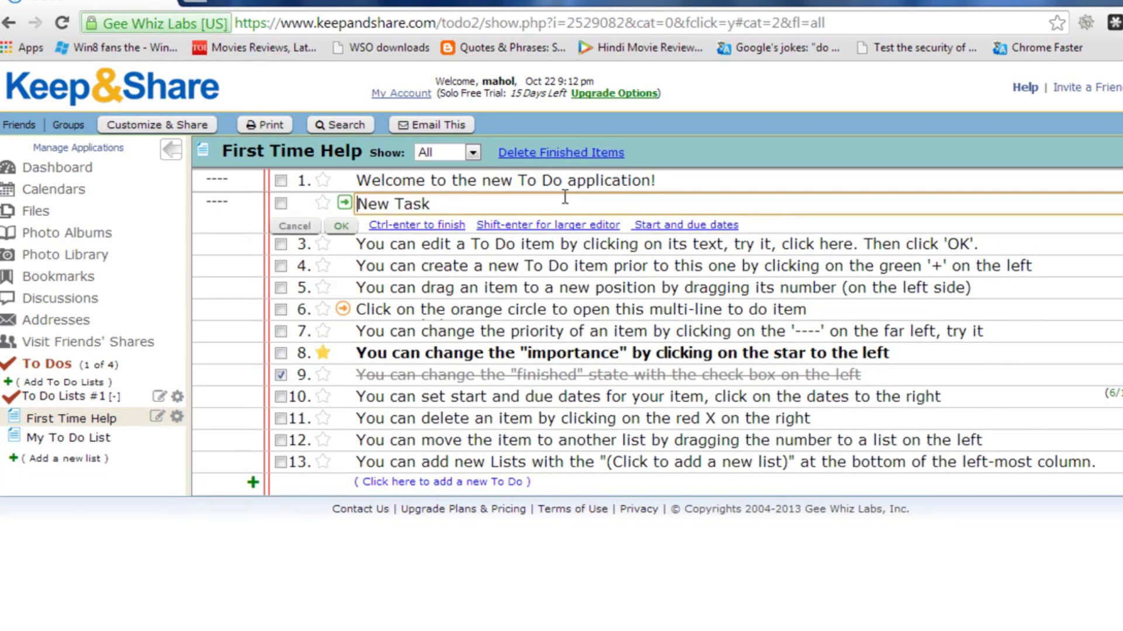
pyautogui.click(432, 229)
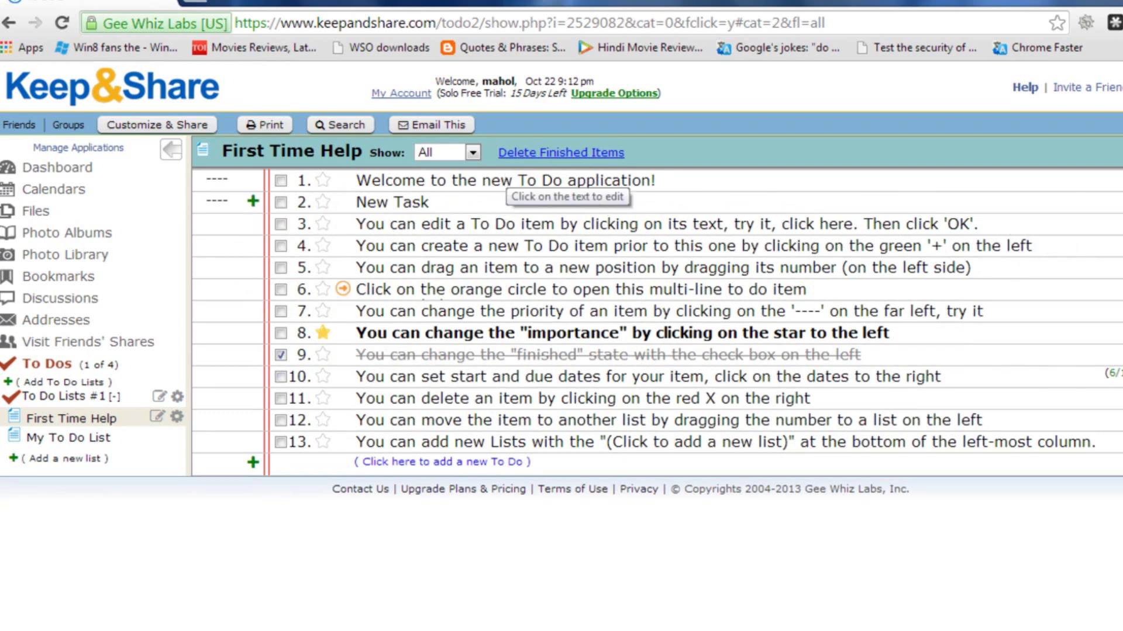
pyautogui.click(1117, 247)
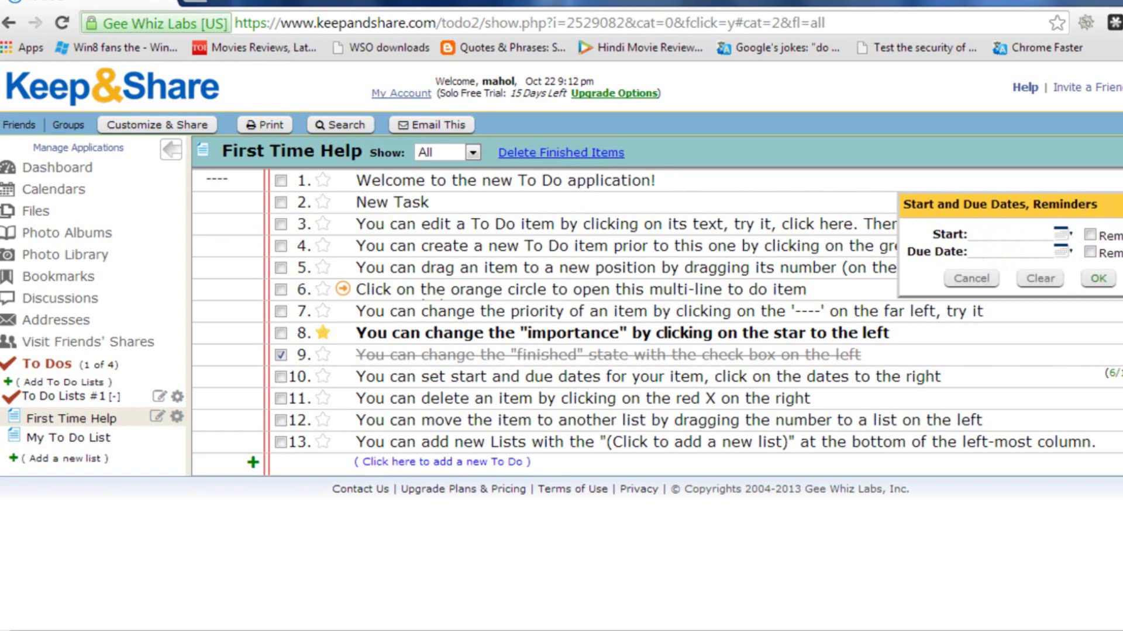
pyautogui.click(1095, 278)
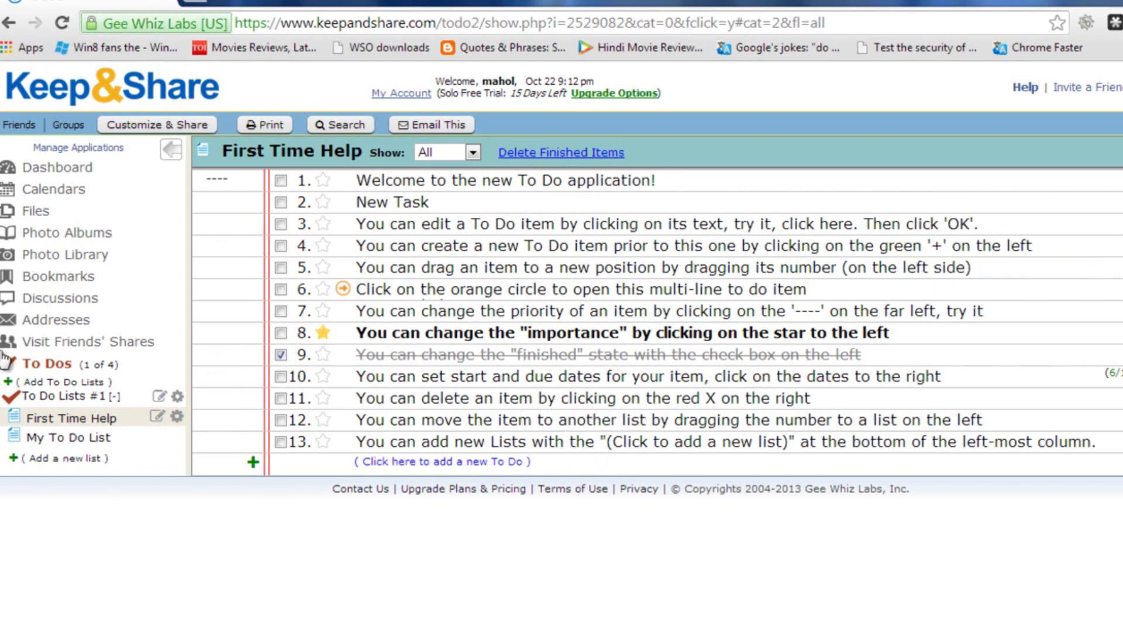
# Step: Open Address Book #1 and highlight its no-addresses message and the New Address link
pyautogui.click(68, 323)
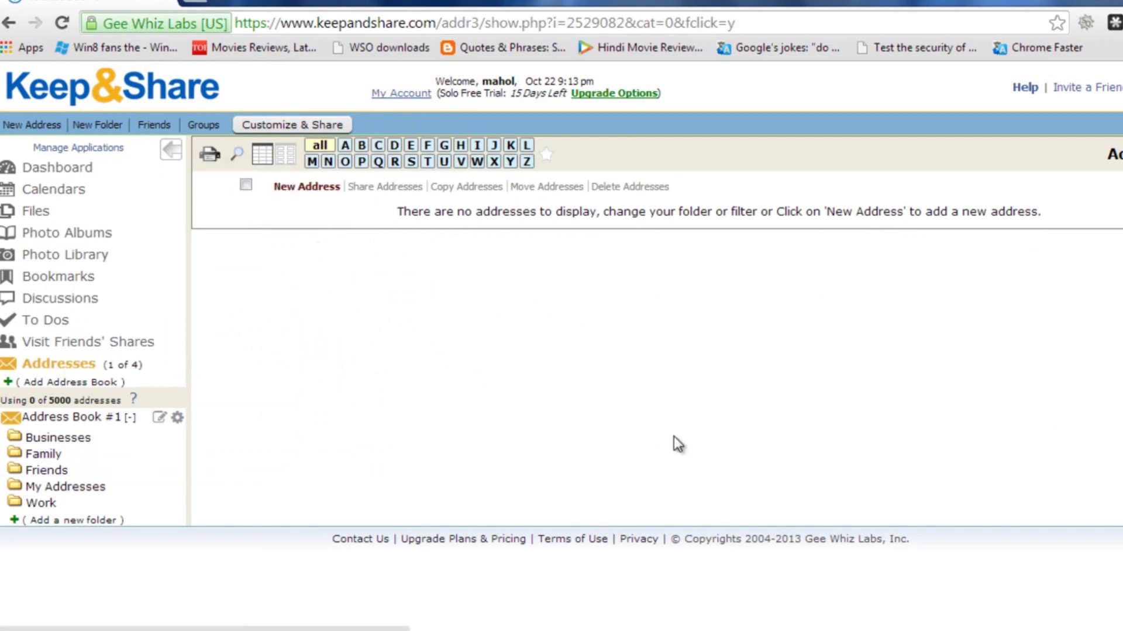
pyautogui.moveTo(398, 211); pyautogui.dragTo(676, 213)
pyautogui.click(764, 222)
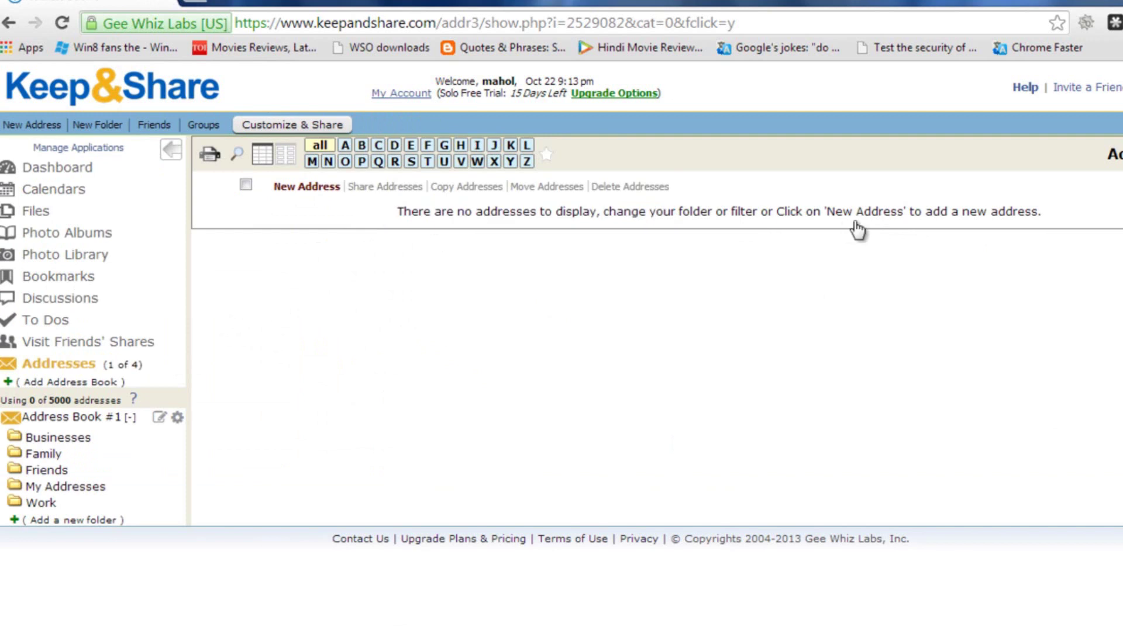
pyautogui.moveTo(1042, 213); pyautogui.dragTo(306, 200)
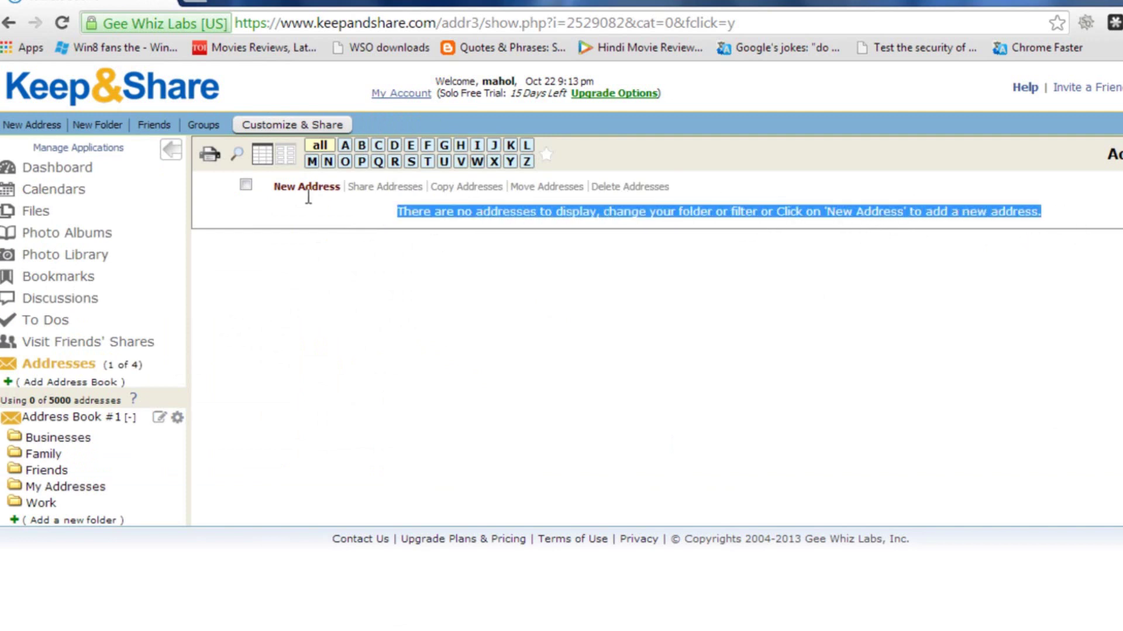
pyautogui.click(696, 378)
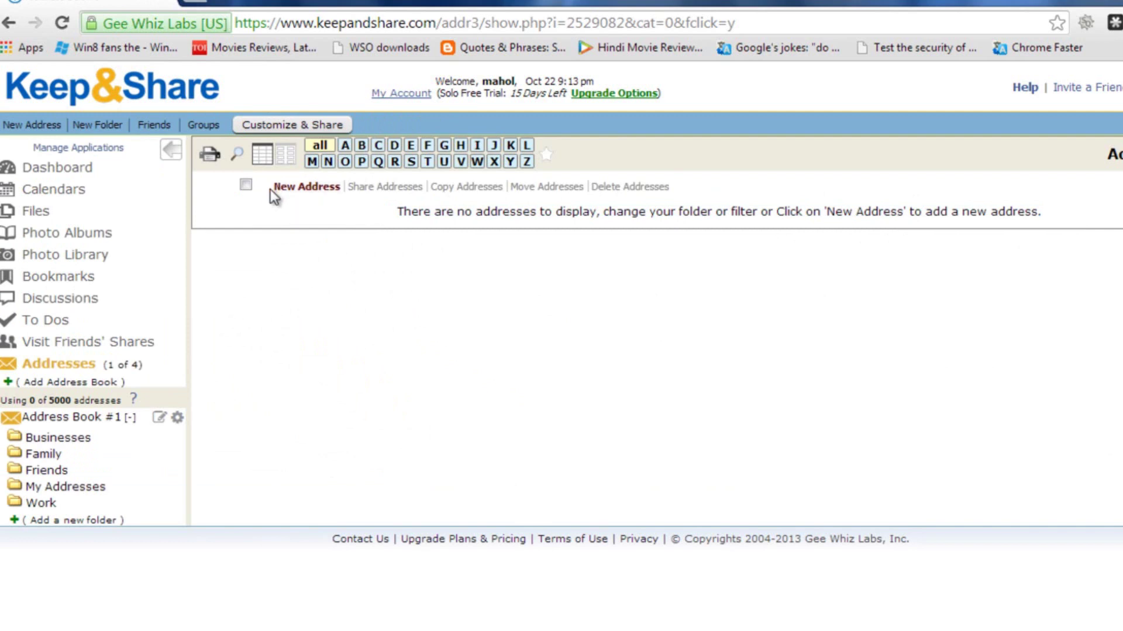
pyautogui.moveTo(272, 190); pyautogui.dragTo(343, 193)
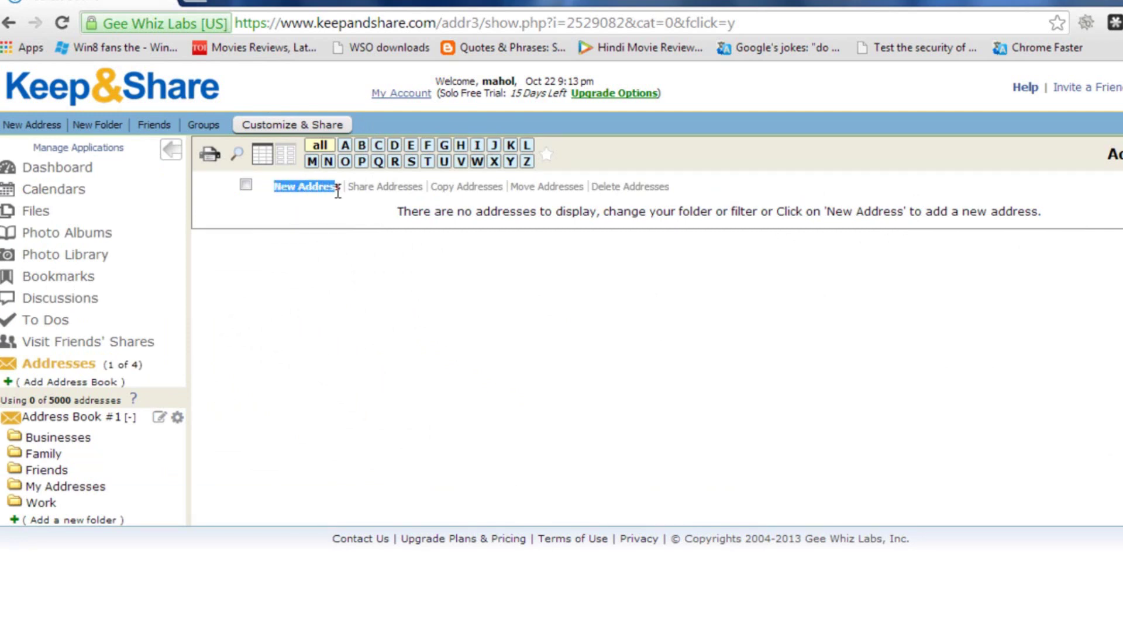
pyautogui.click(373, 205)
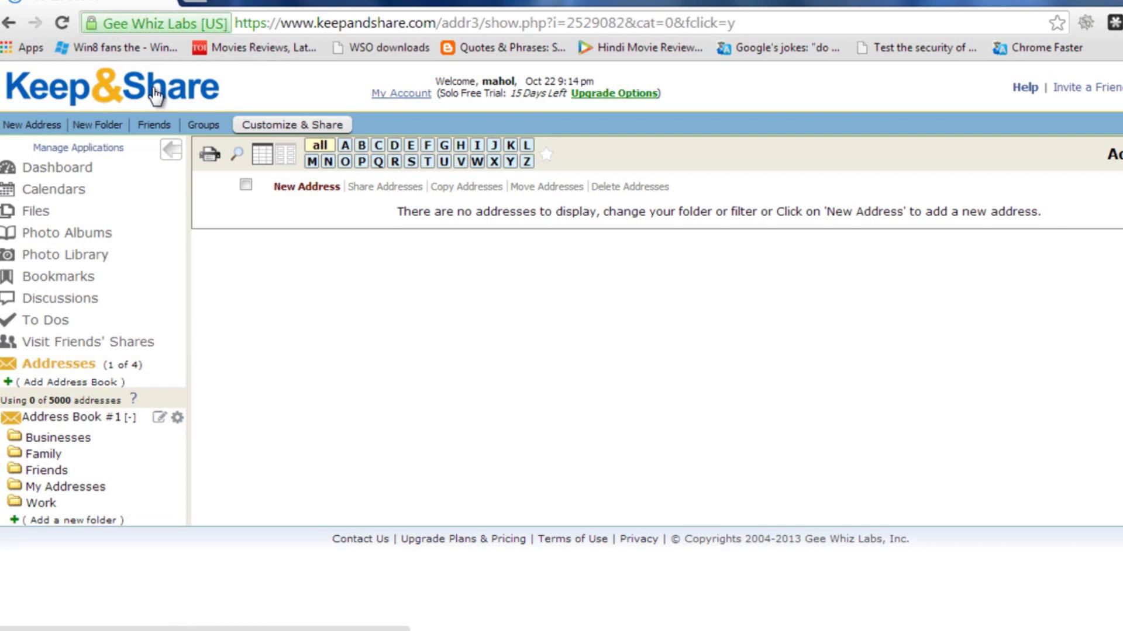
# Step: Go to the dashboard and highlight the next-steps text and 'Welcome to your Free Trial!' title
pyautogui.click(140, 98)
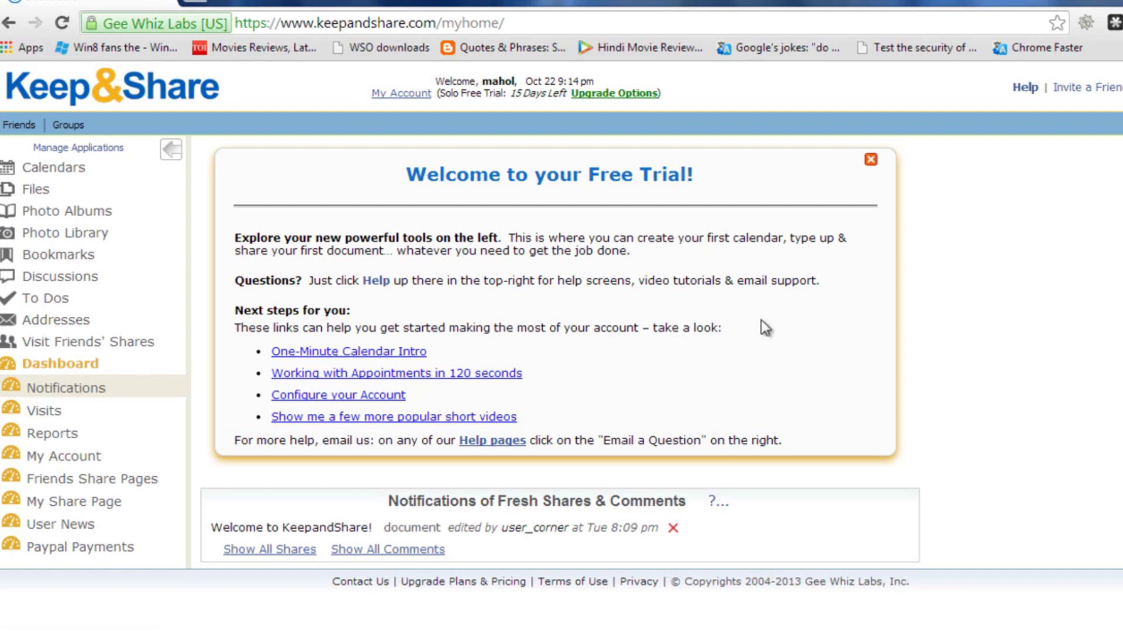
pyautogui.moveTo(734, 325); pyautogui.dragTo(363, 297)
pyautogui.click(480, 325)
pyautogui.moveTo(719, 175); pyautogui.dragTo(398, 176)
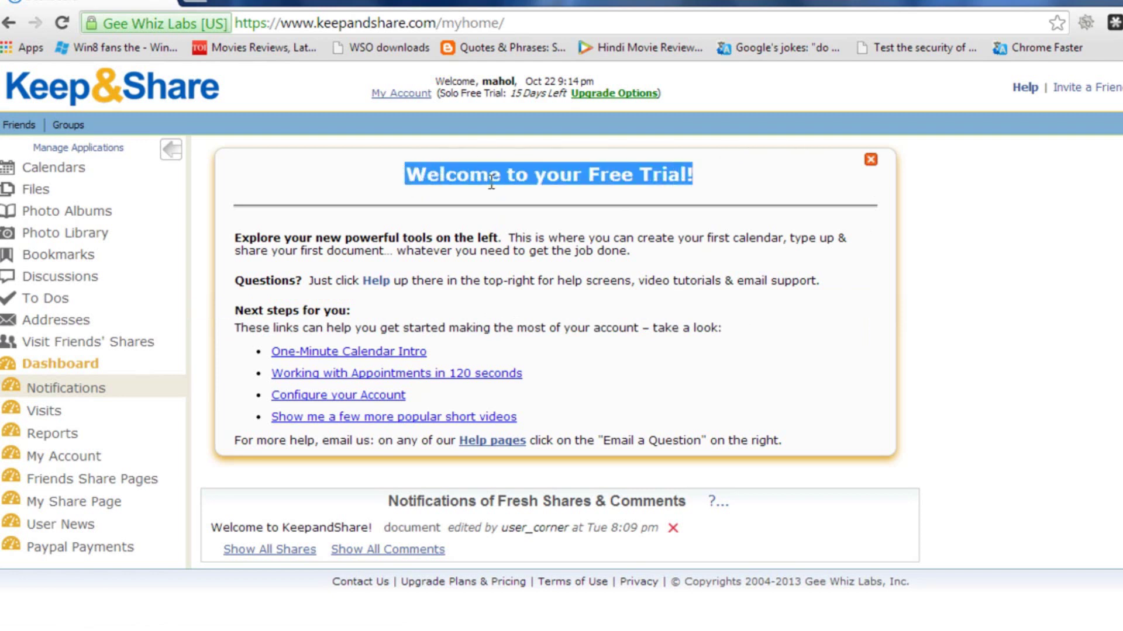
pyautogui.click(589, 174)
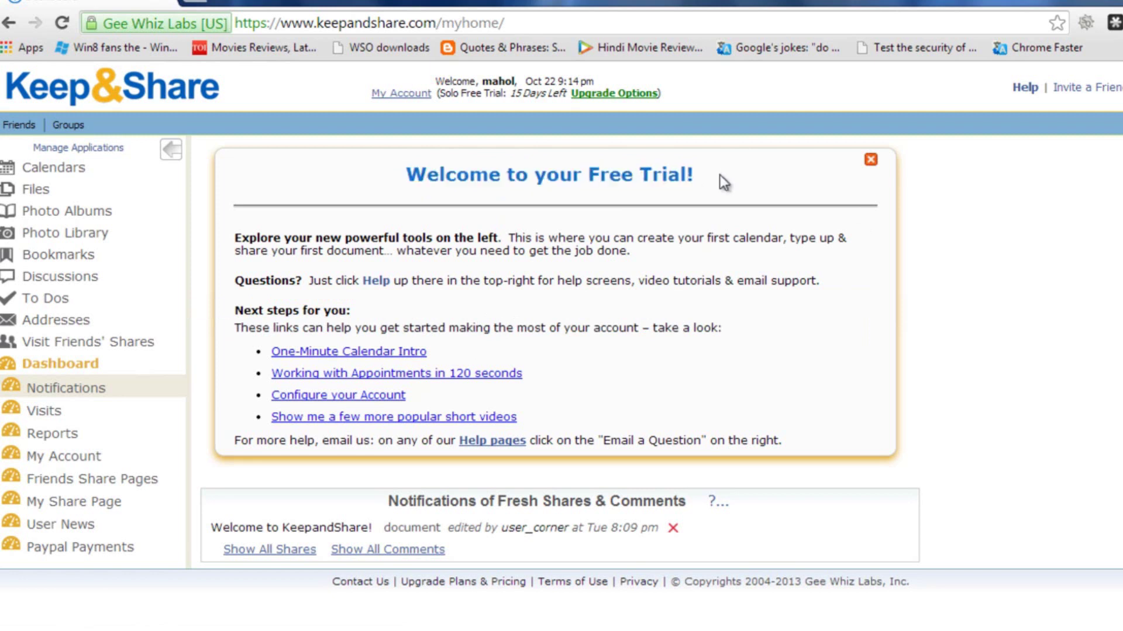